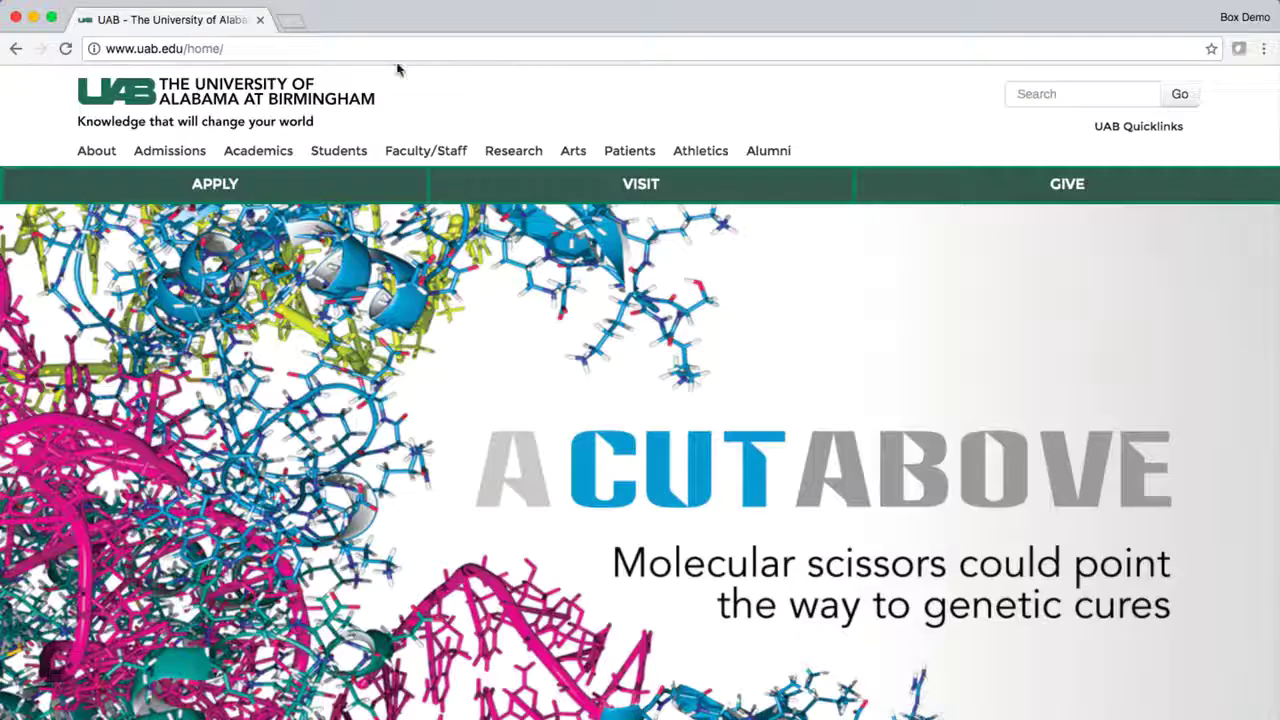
Load the uab.box.com site in the browser.
{"action": "left_click", "coordinate": [391, 55]}
{"action": "type", "text": "uab.box.com"}
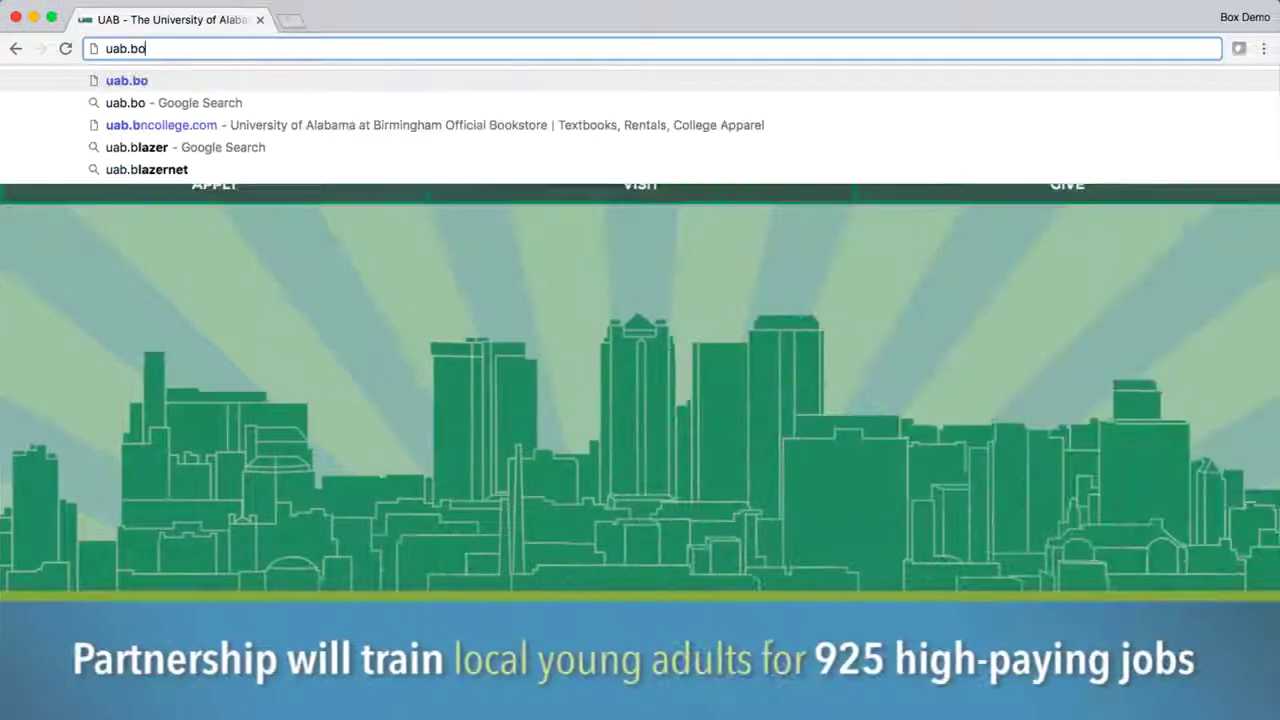
{"action": "key", "text": "Return"}
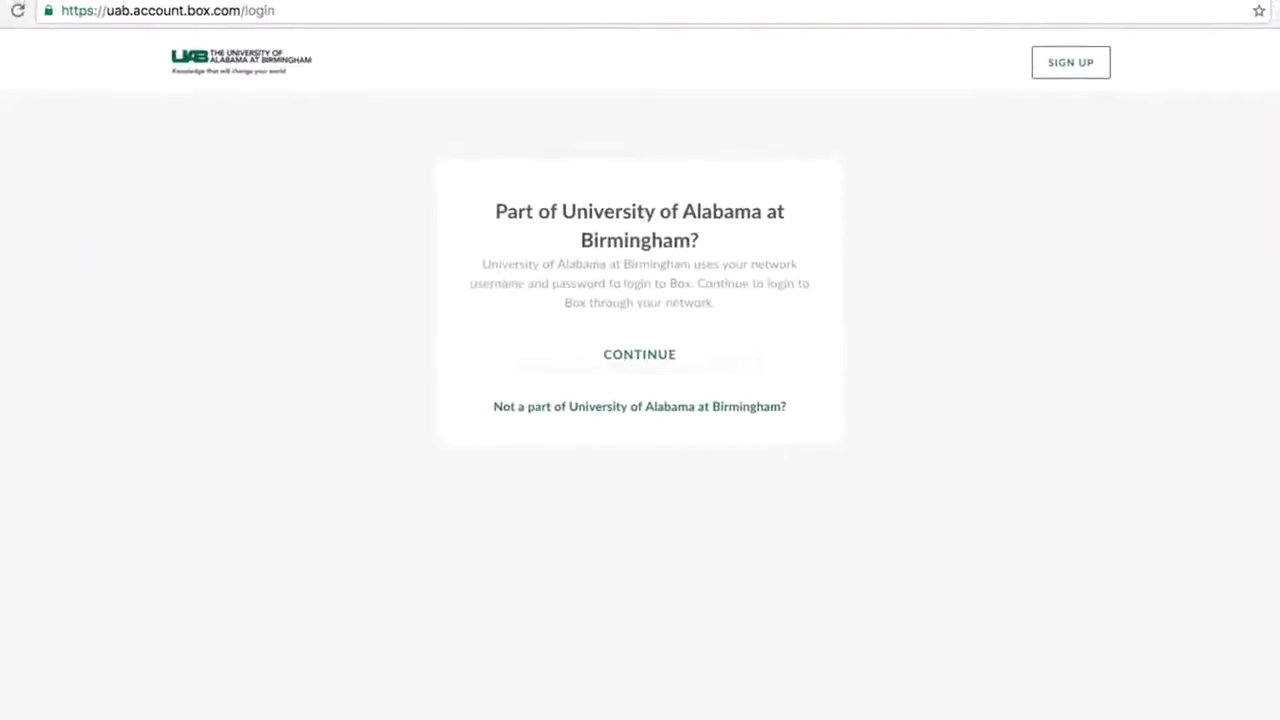
Continue to the campus network login and enter the BlazerID username.
{"action": "left_click", "coordinate": [680, 346]}
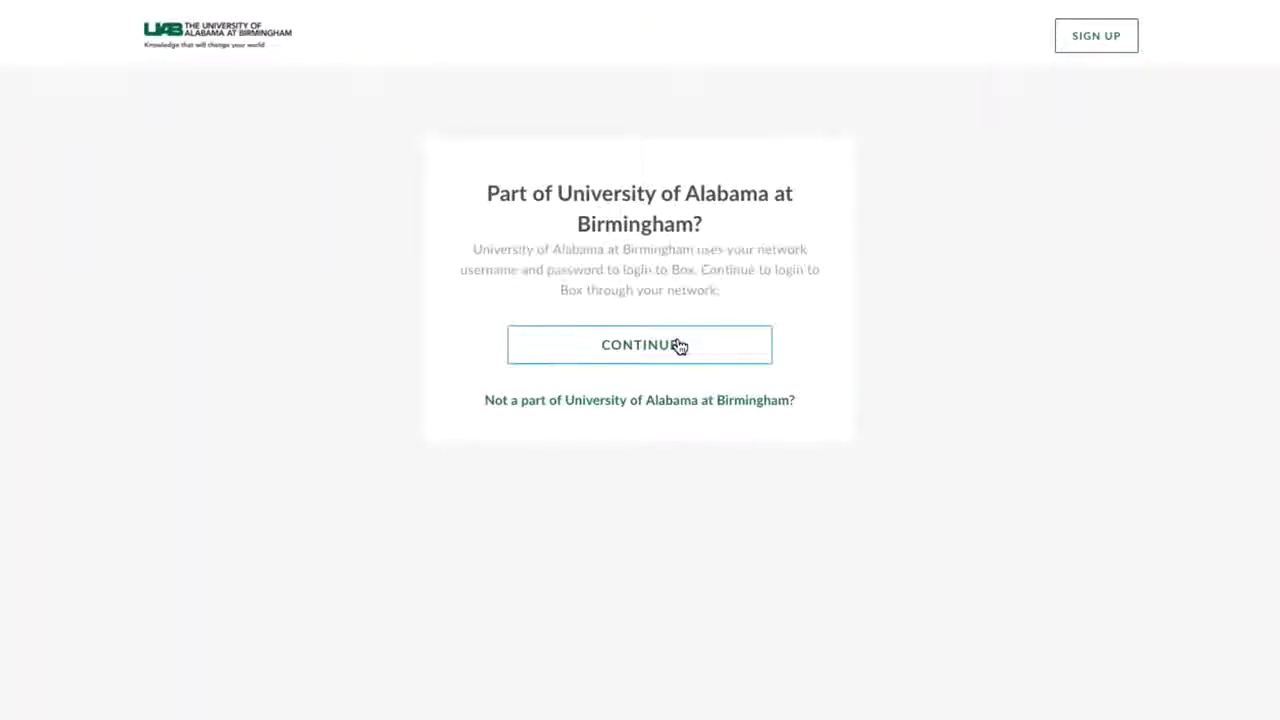
{"action": "left_click", "coordinate": [999, 224]}
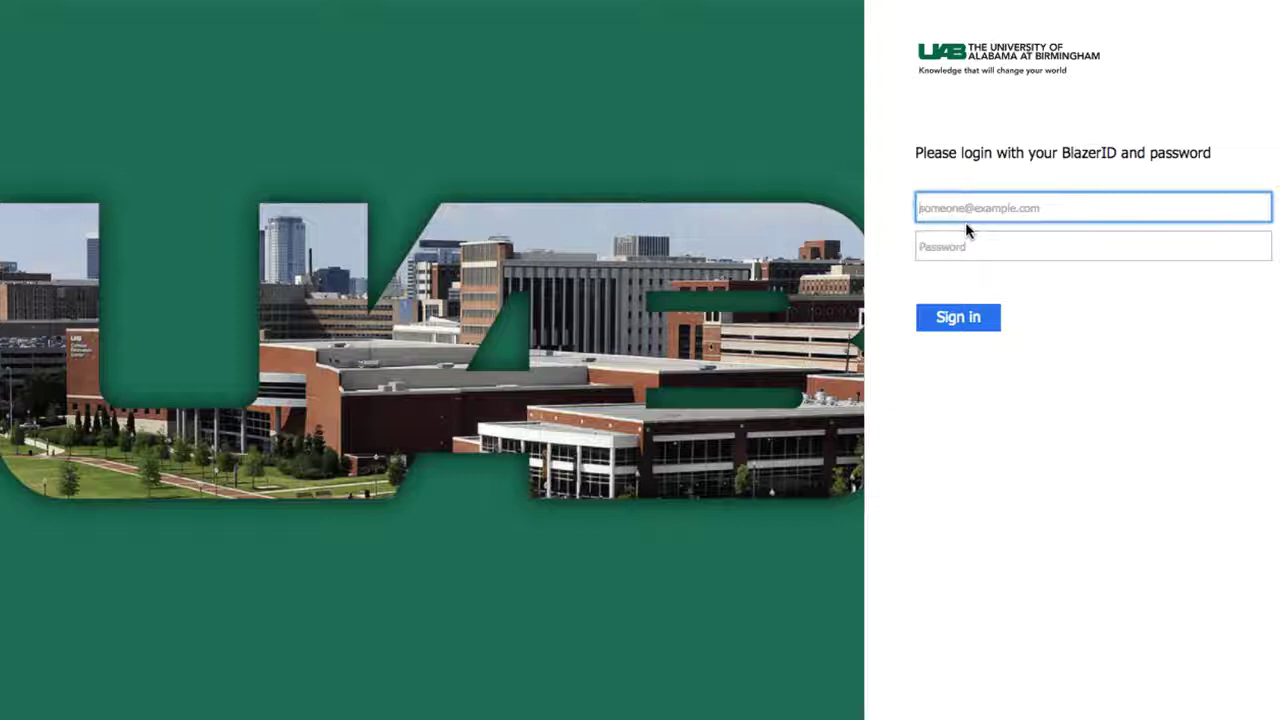
Finish signing in with the account password and create the personal workspace folder.
{"action": "key", "text": "Tab"}
{"action": "type", "text": "password12345"}
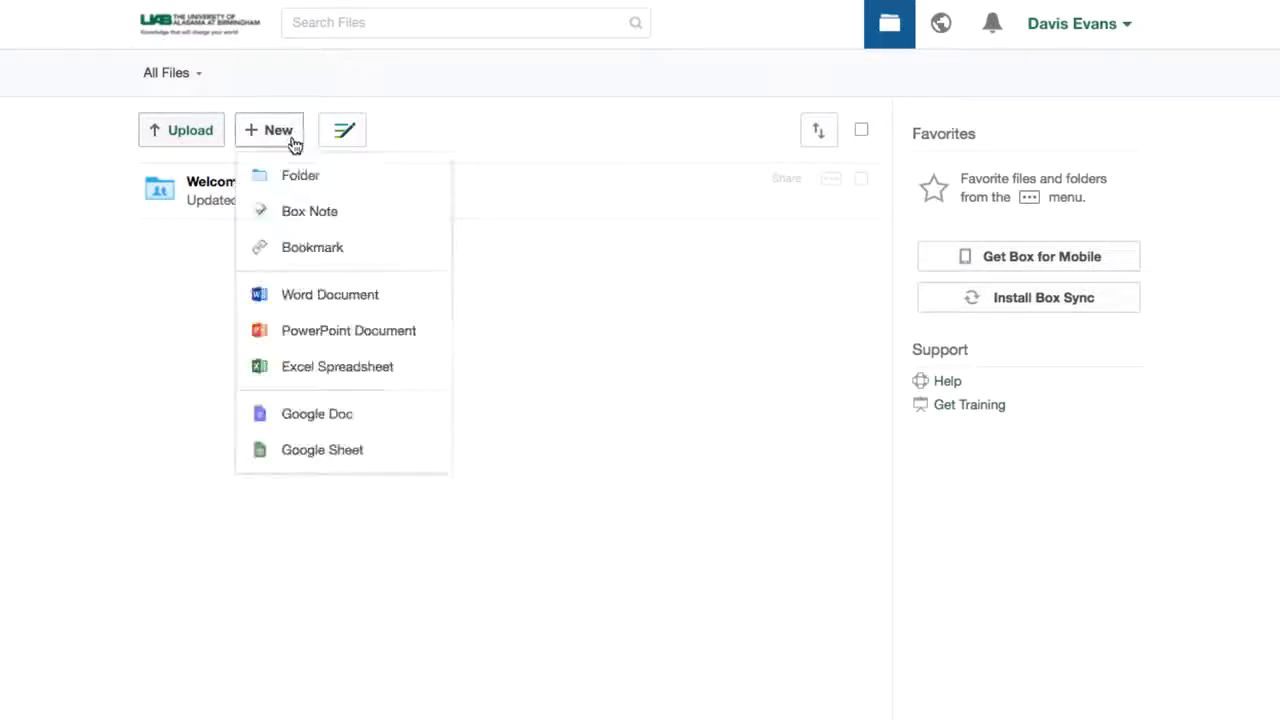
{"action": "left_click", "coordinate": [299, 175]}
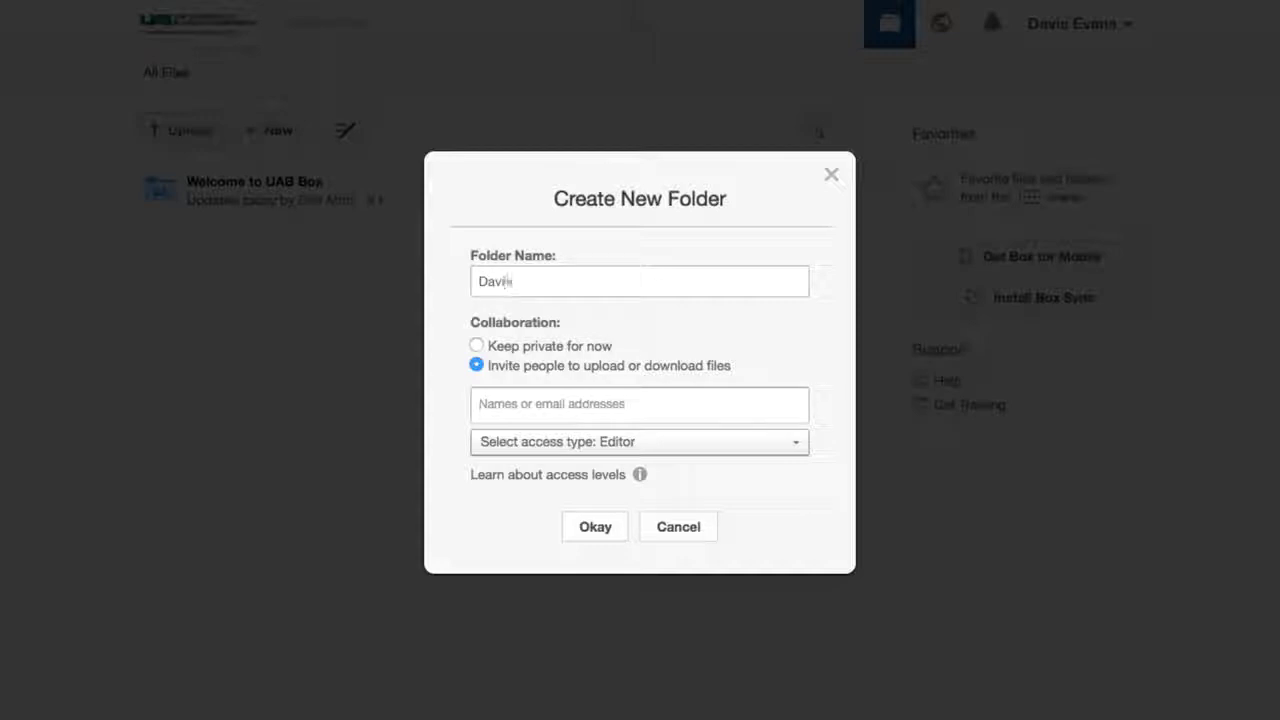
{"action": "type", "text": "Davis' personal workspace"}
{"action": "key", "text": "Return"}
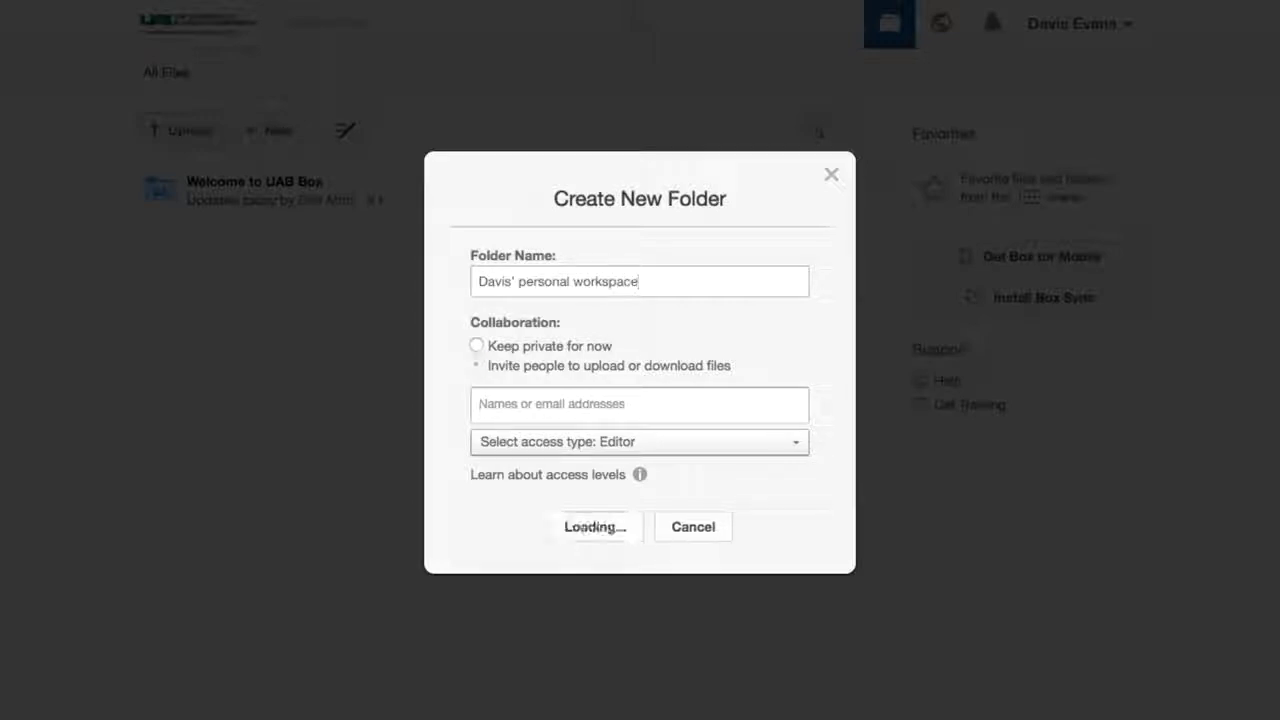
Inside the personal workspace, create a 'Team A Workspace' subfolder and open it.
{"action": "left_click", "coordinate": [340, 188]}
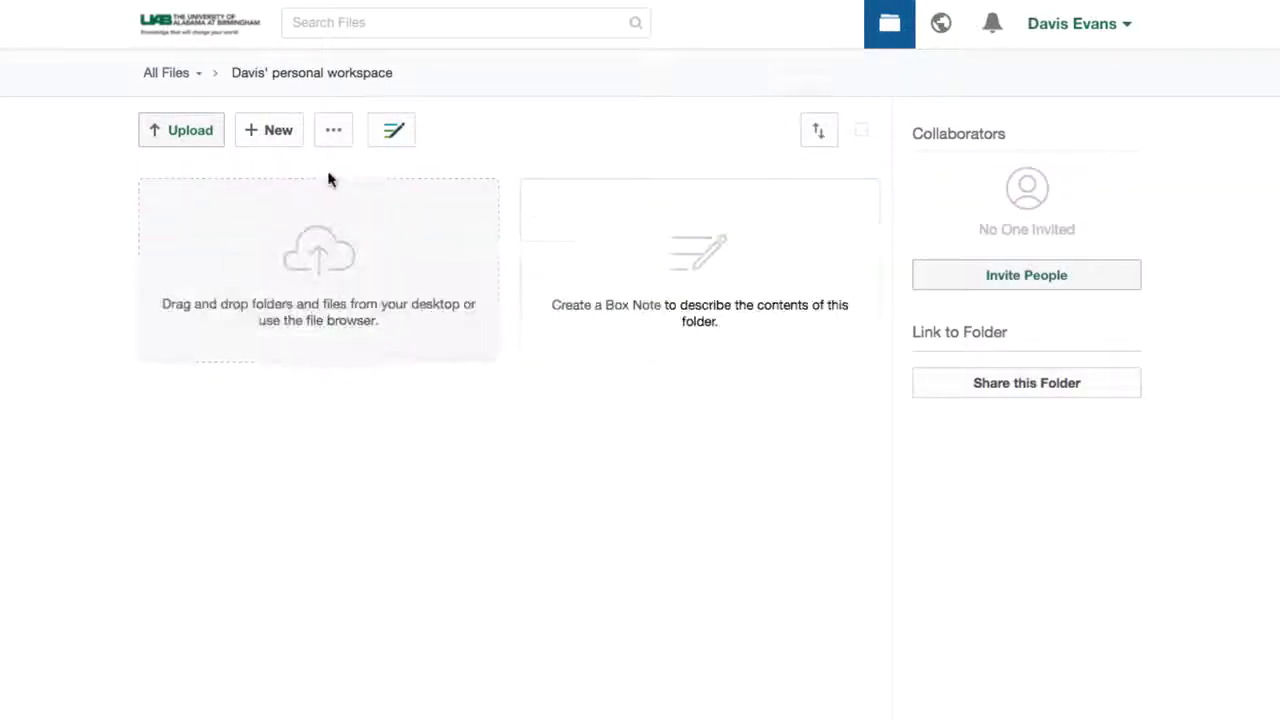
{"action": "left_click", "coordinate": [283, 143]}
{"action": "left_click", "coordinate": [289, 174]}
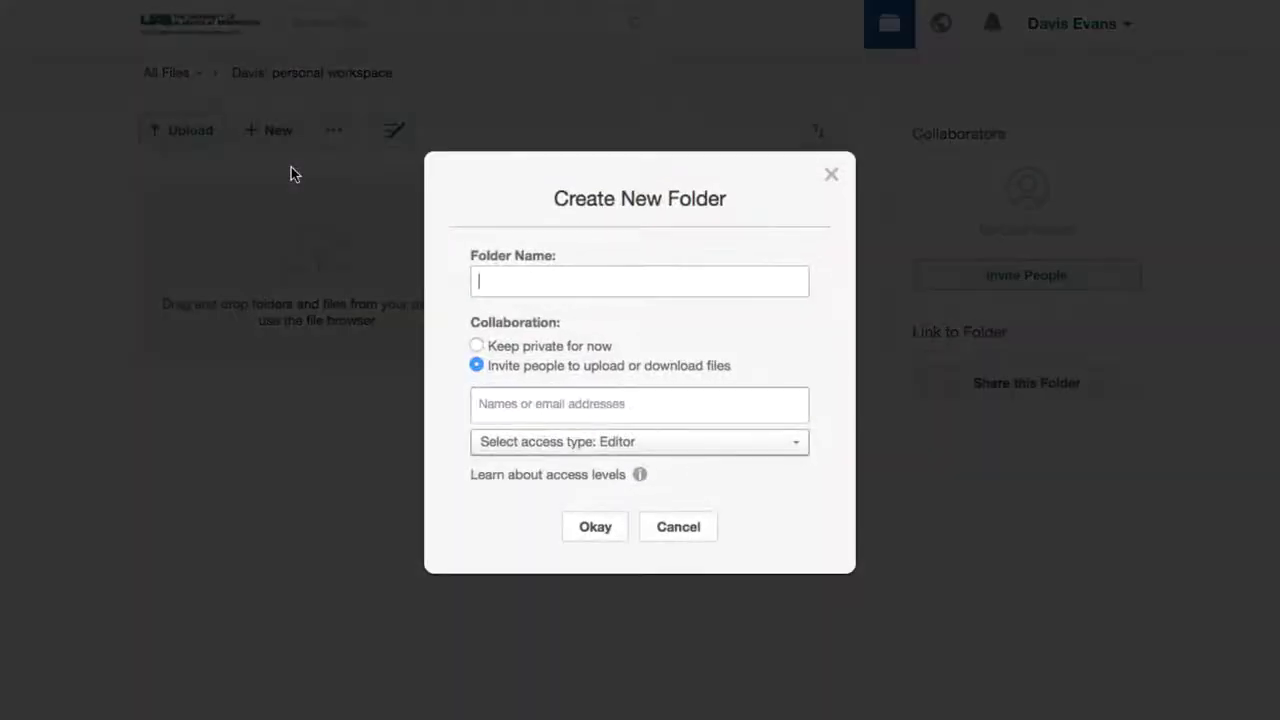
{"action": "type", "text": "Team A Workspace"}
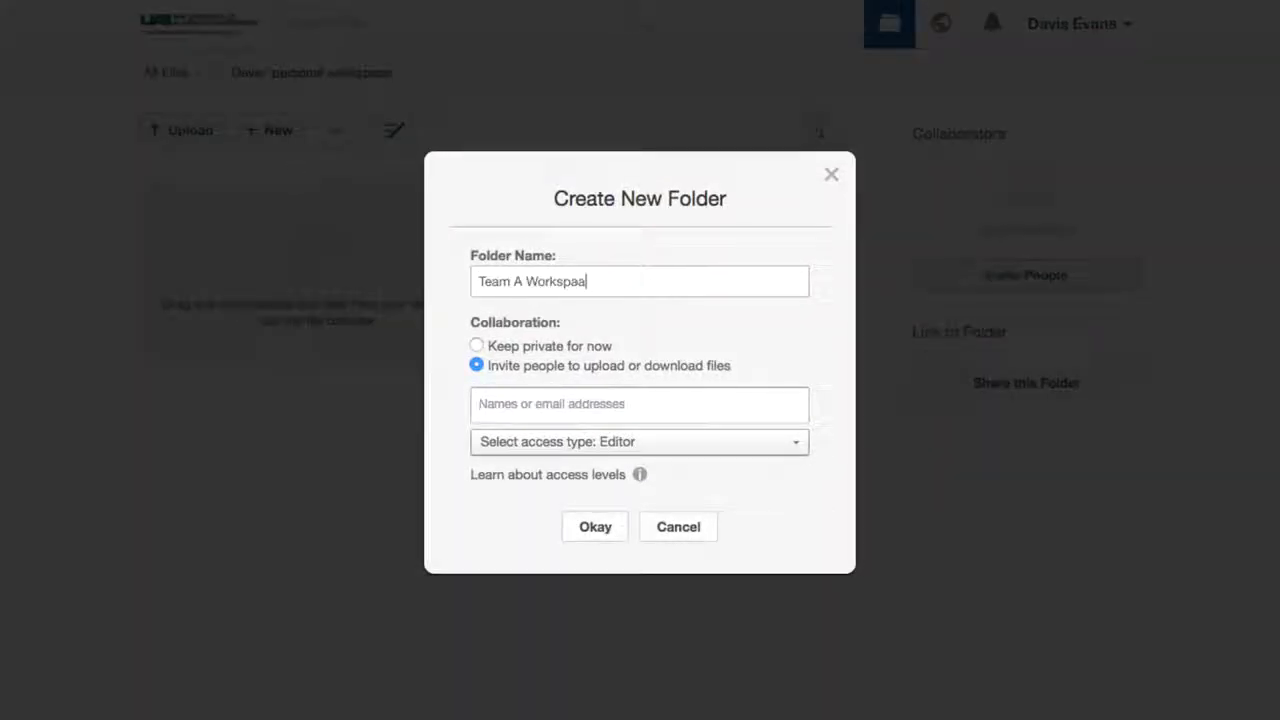
{"action": "key", "text": "Return"}
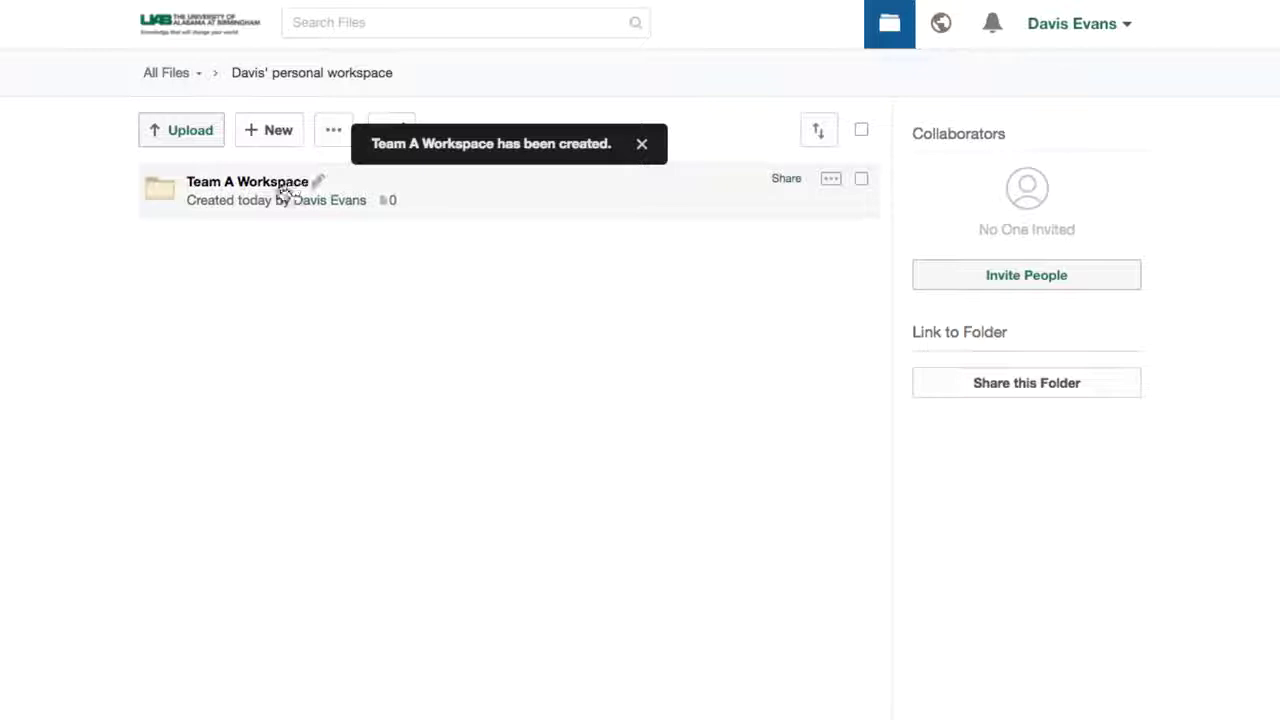
{"action": "left_click", "coordinate": [280, 188]}
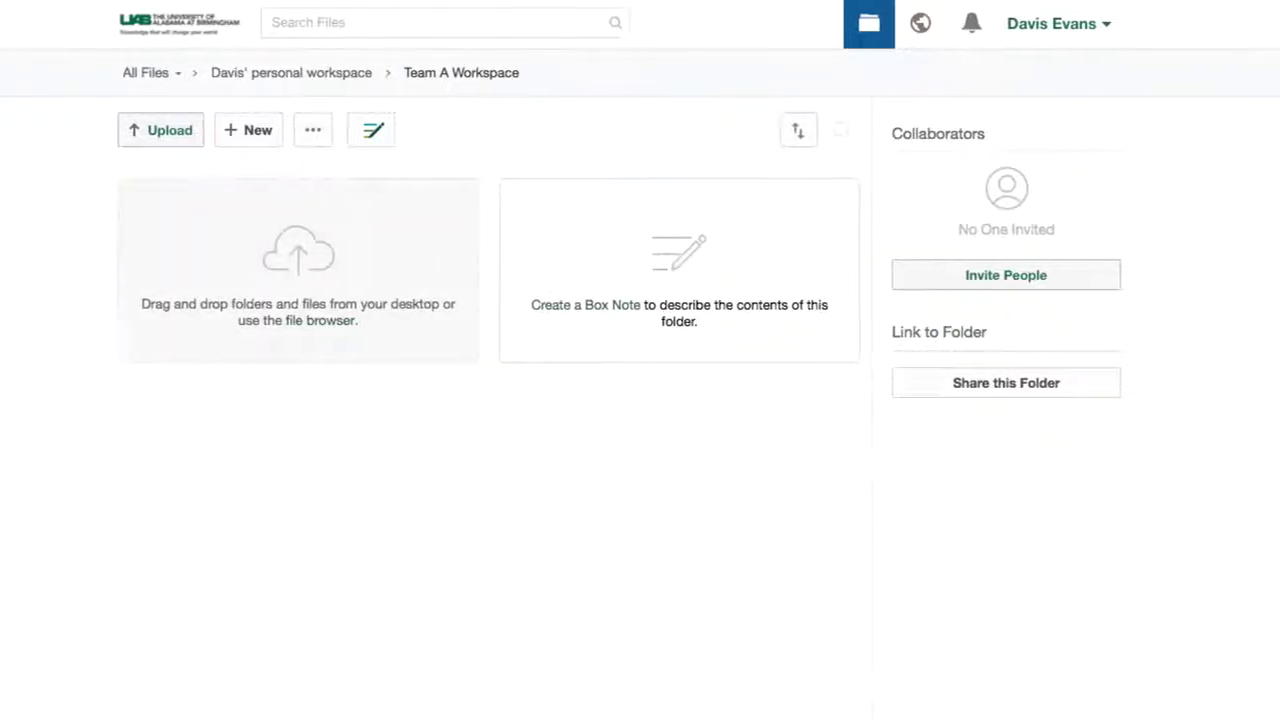
Drag Increo Meeting Notes.docx and the Project Planning folder from the desktop into Team A Workspace.
{"action": "left_click_drag", "start_coordinate": [1279, 195], "coordinate": [1103, 196]}
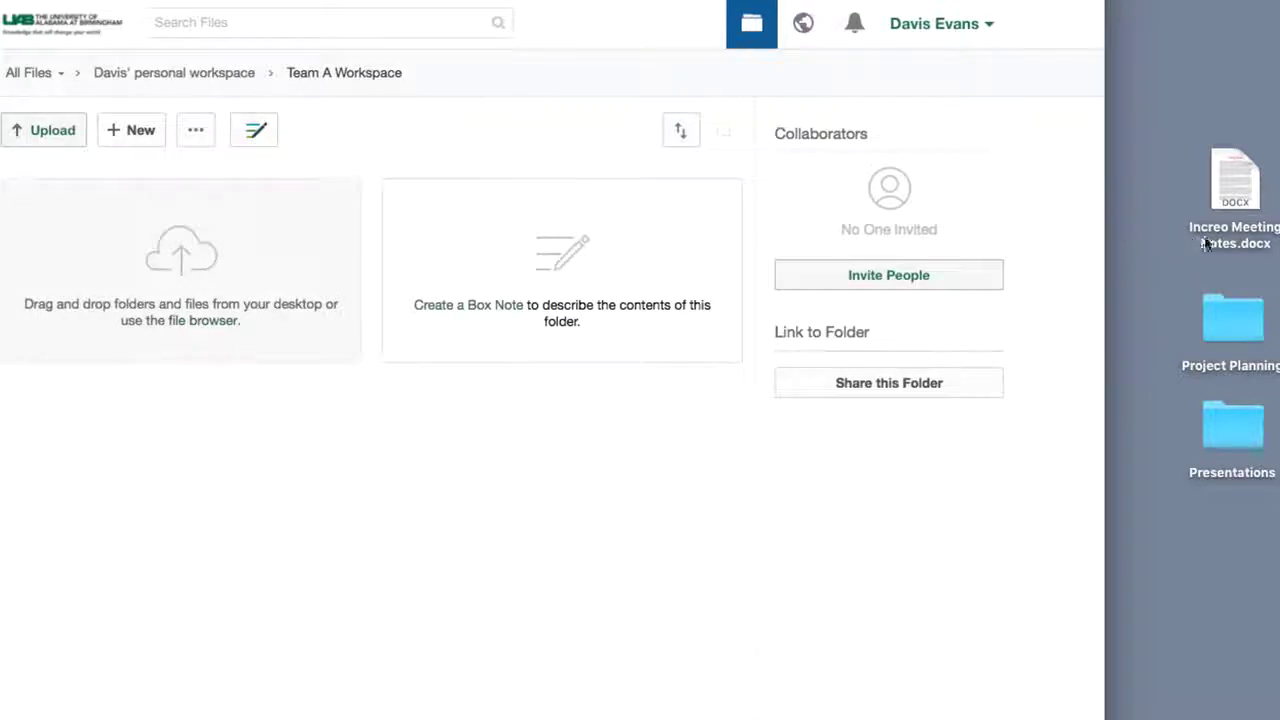
{"action": "left_click_drag", "start_coordinate": [1240, 243], "coordinate": [380, 251]}
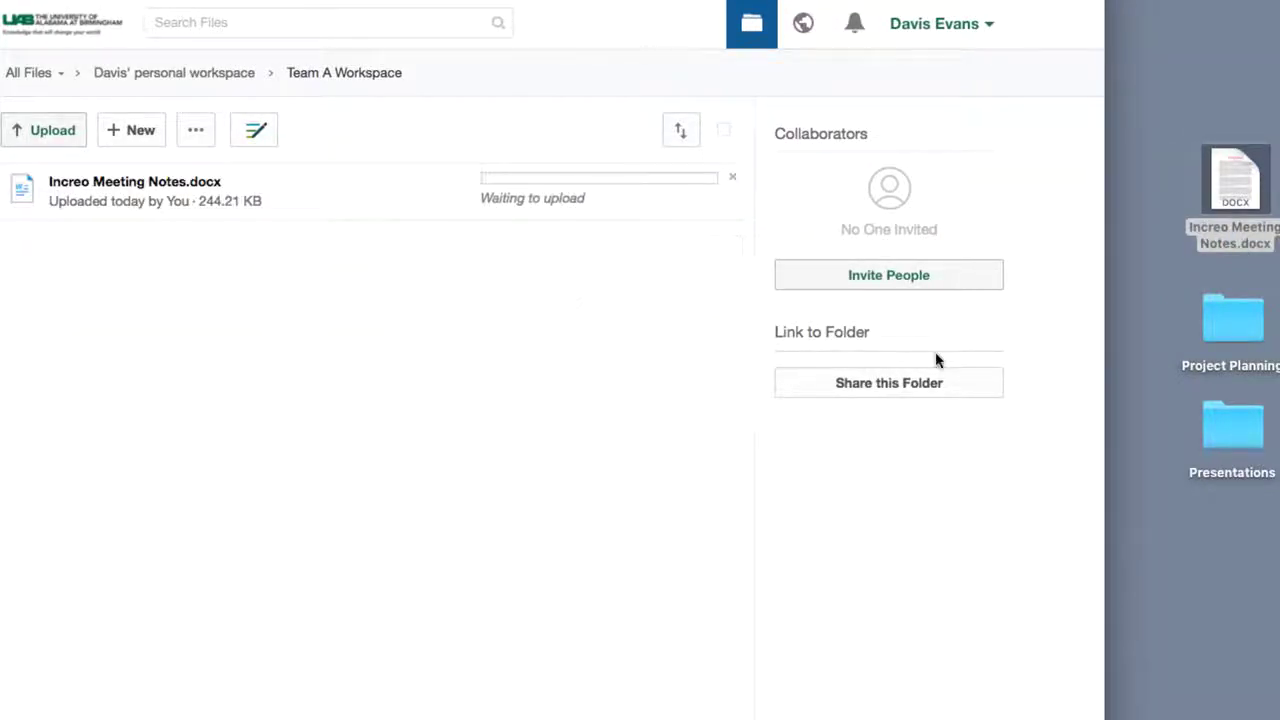
{"action": "left_click_drag", "start_coordinate": [1224, 340], "coordinate": [246, 331]}
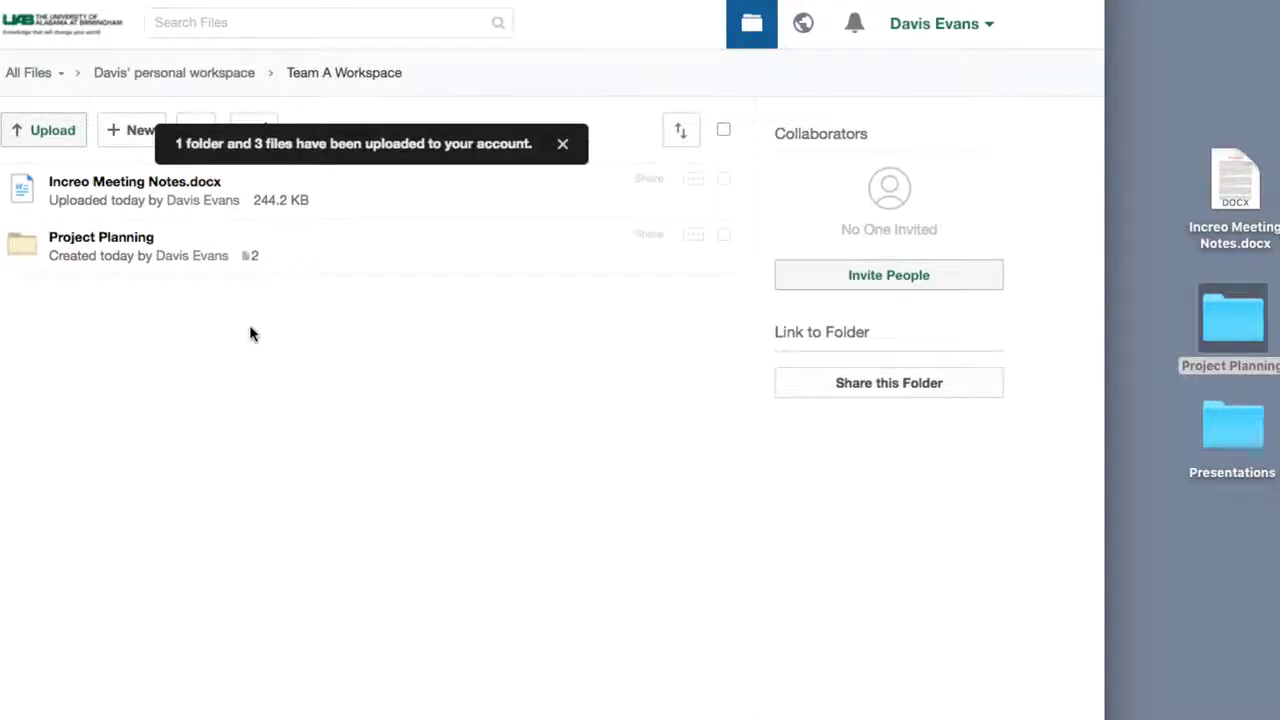
Upload Increo_Pitch.pptx from the Presentations folder into Team A Workspace.
{"action": "double_click", "coordinate": [1106, 386]}
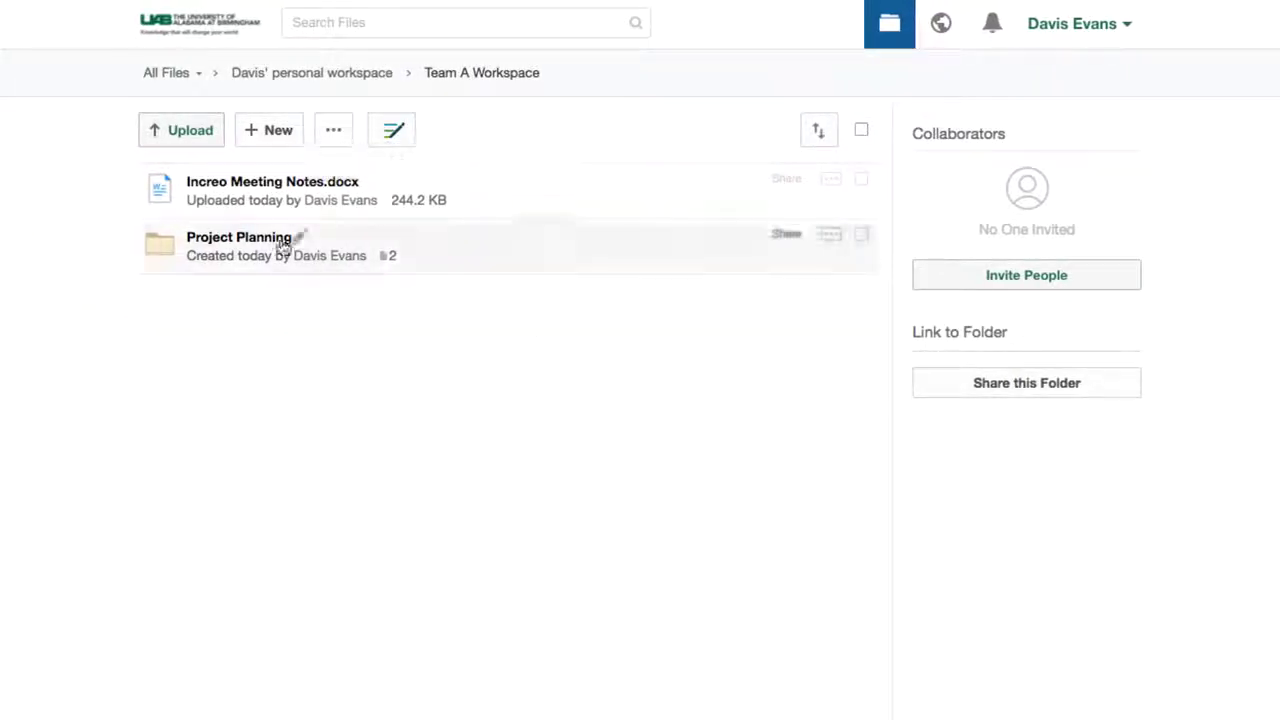
{"action": "left_click", "coordinate": [212, 145]}
{"action": "left_click", "coordinate": [205, 176]}
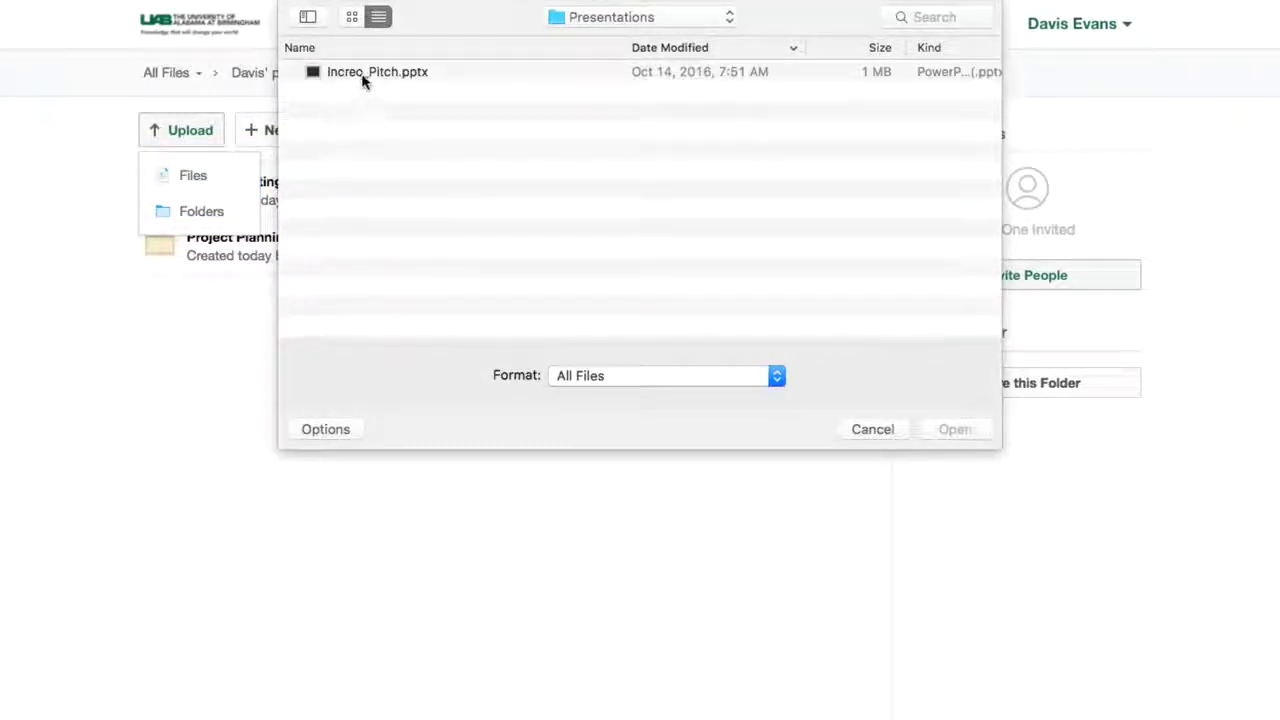
{"action": "left_click", "coordinate": [362, 73]}
{"action": "left_click", "coordinate": [945, 430]}
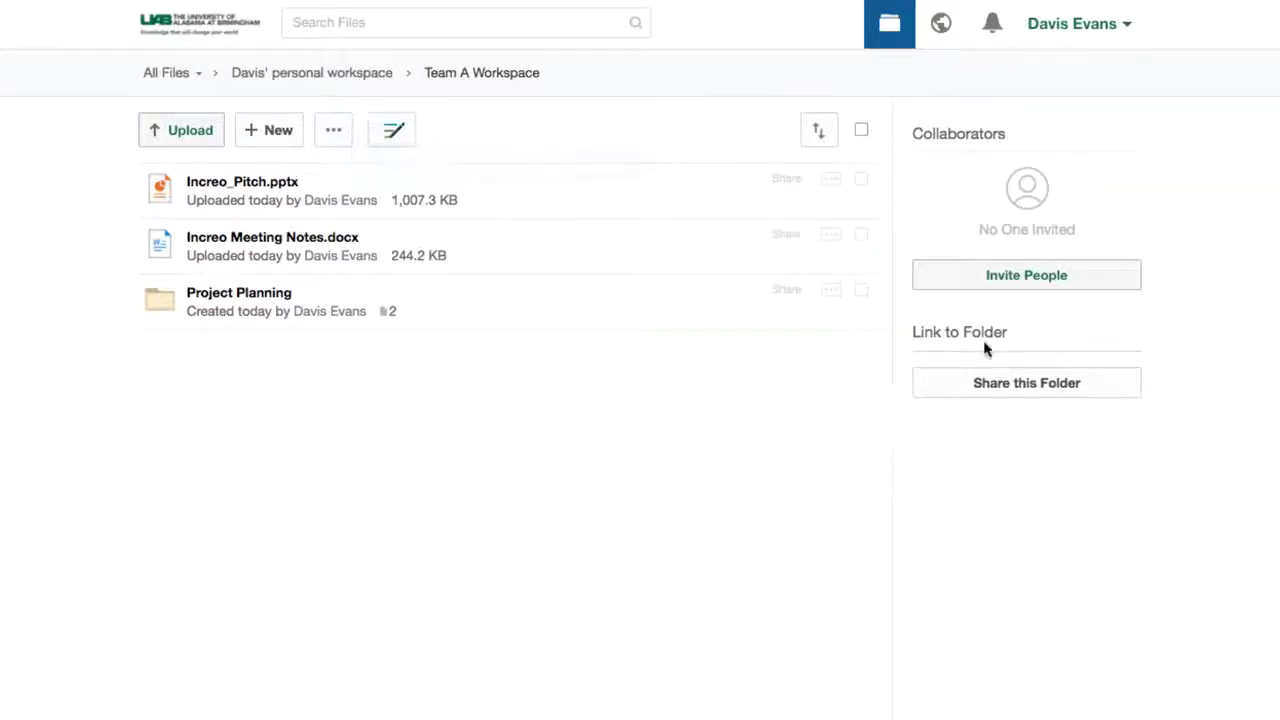
Invite two colleagues, picked from name suggestions, to Team A Workspace with Editor permission.
{"action": "left_click", "coordinate": [1046, 281]}
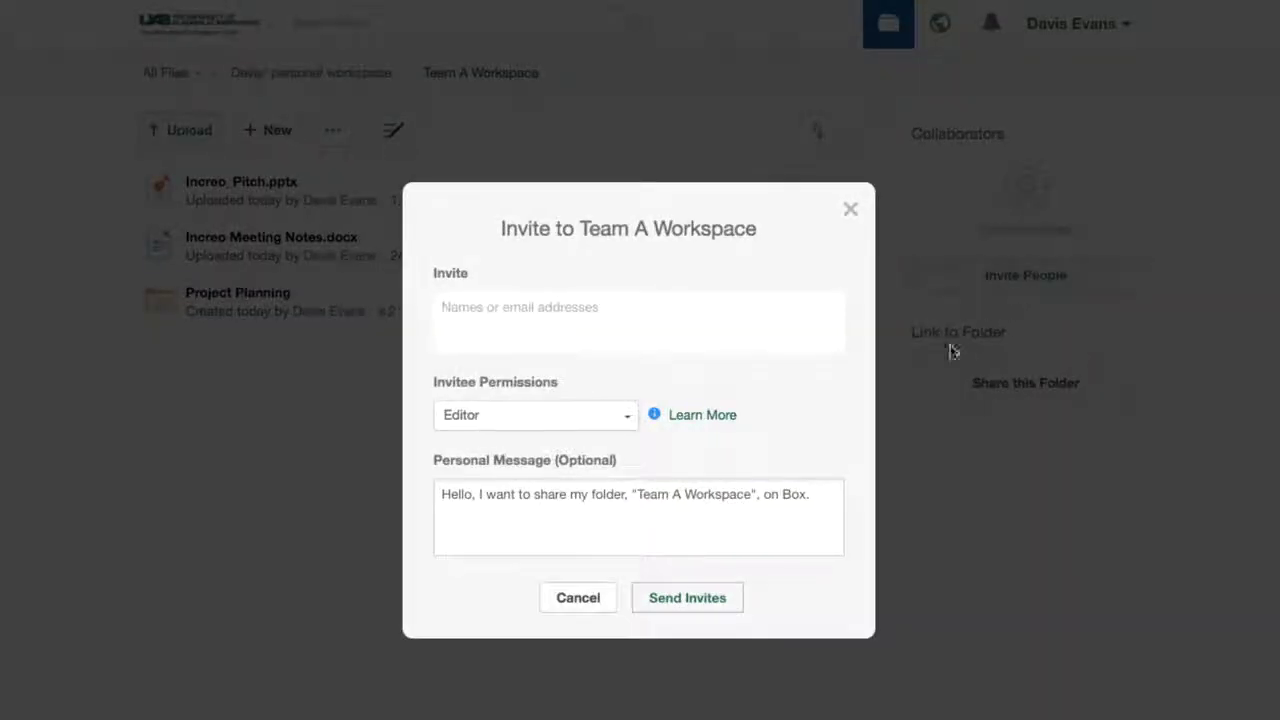
{"action": "mouse_move", "coordinate": [706, 420]}
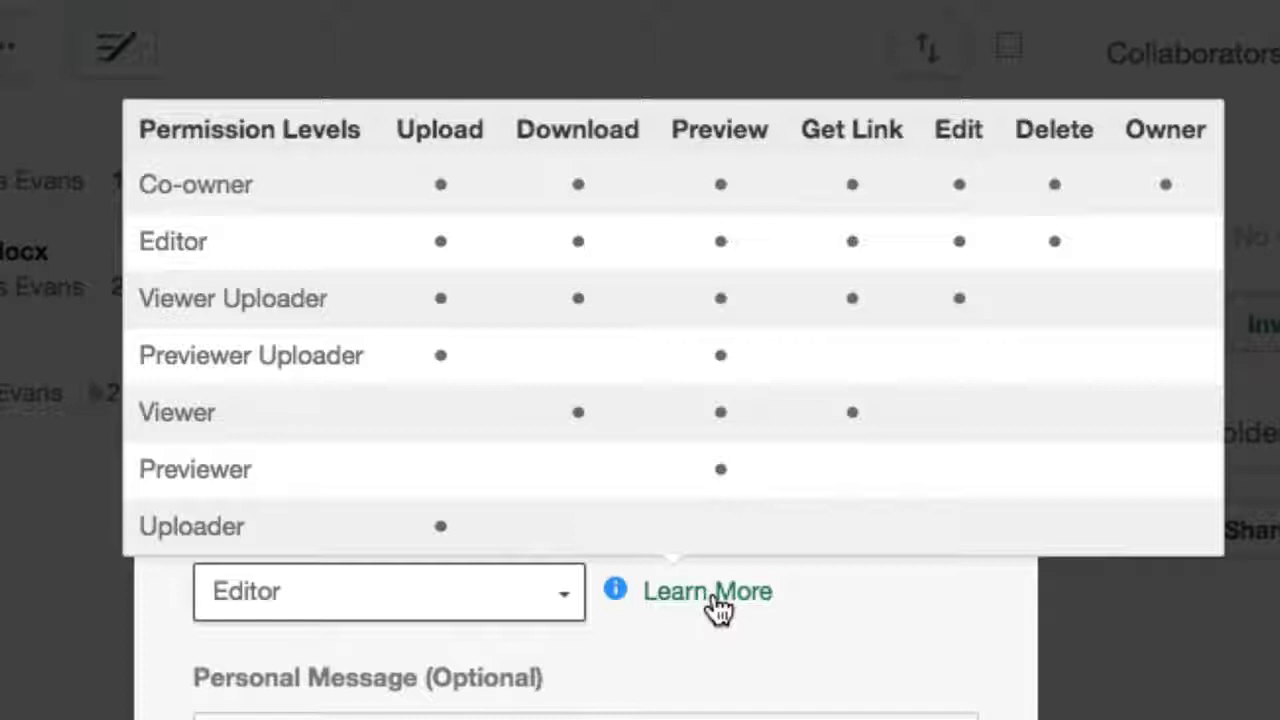
{"action": "left_click", "coordinate": [712, 594]}
{"action": "left_click", "coordinate": [674, 329]}
{"action": "type", "text": "Bob"}
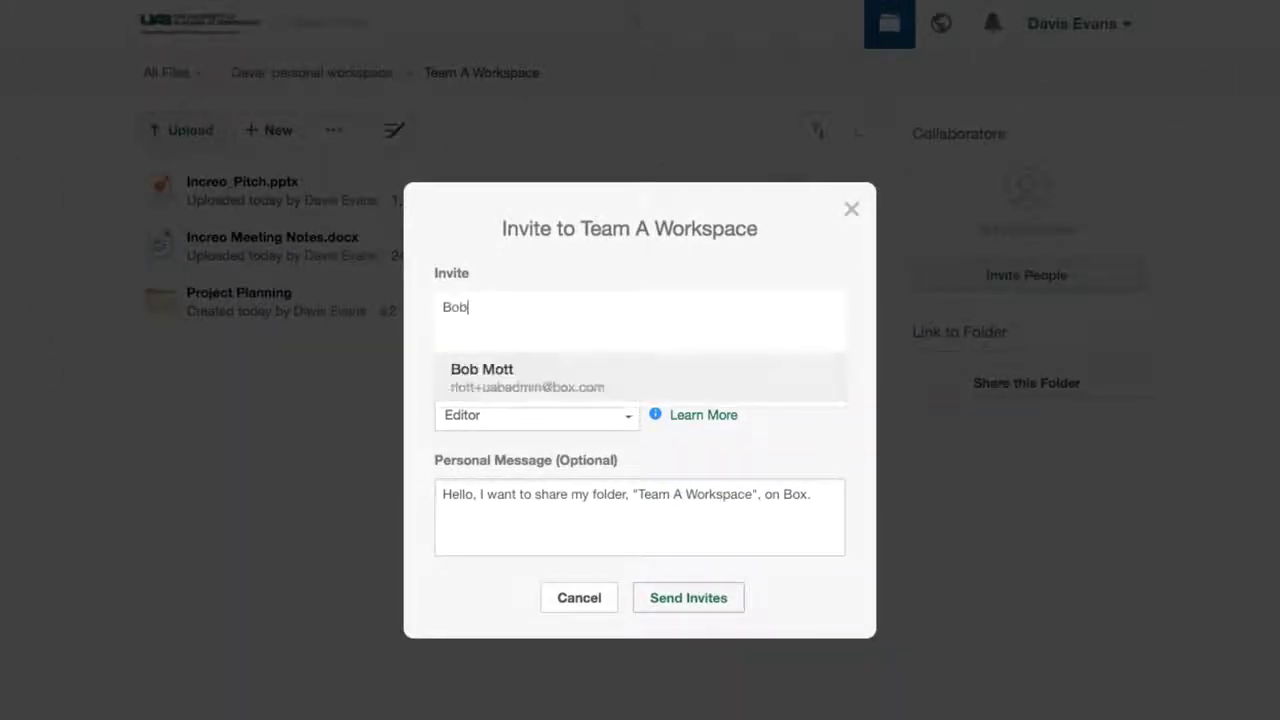
{"action": "left_click", "coordinate": [663, 388]}
{"action": "type", "text": "A"}
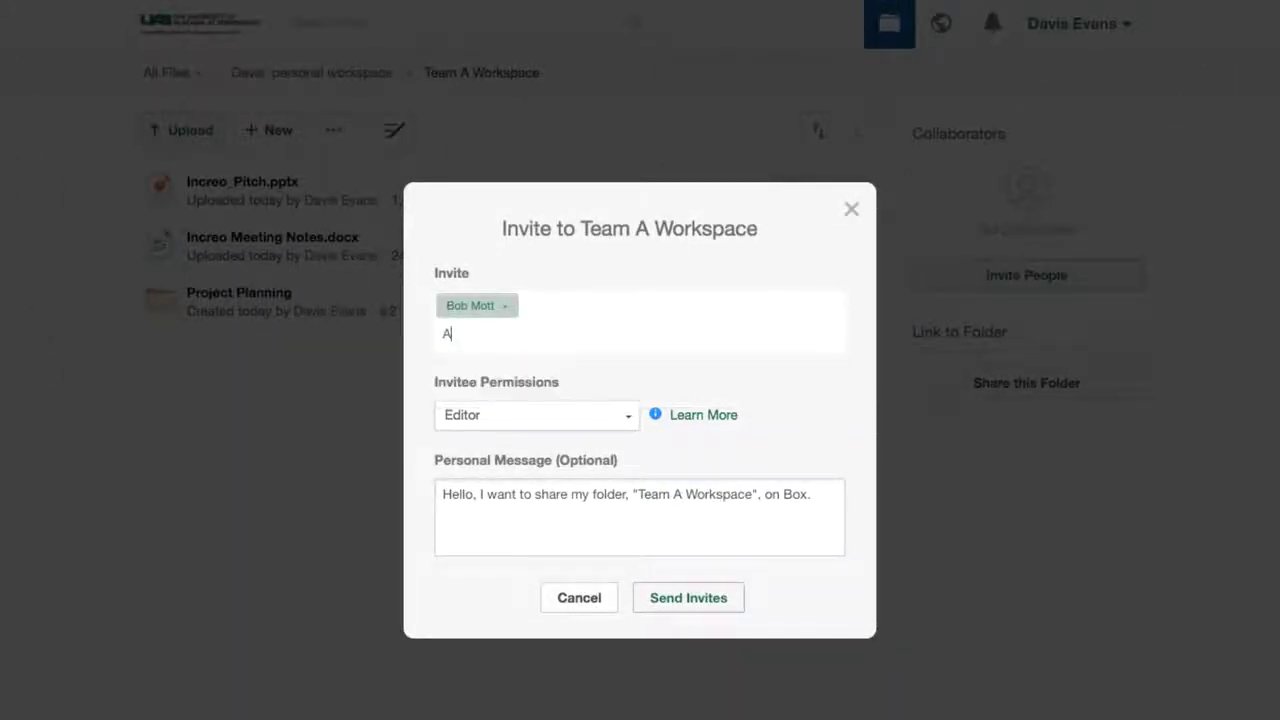
{"action": "type", "text": "n"}
{"action": "left_click", "coordinate": [638, 368]}
{"action": "left_click", "coordinate": [676, 596]}
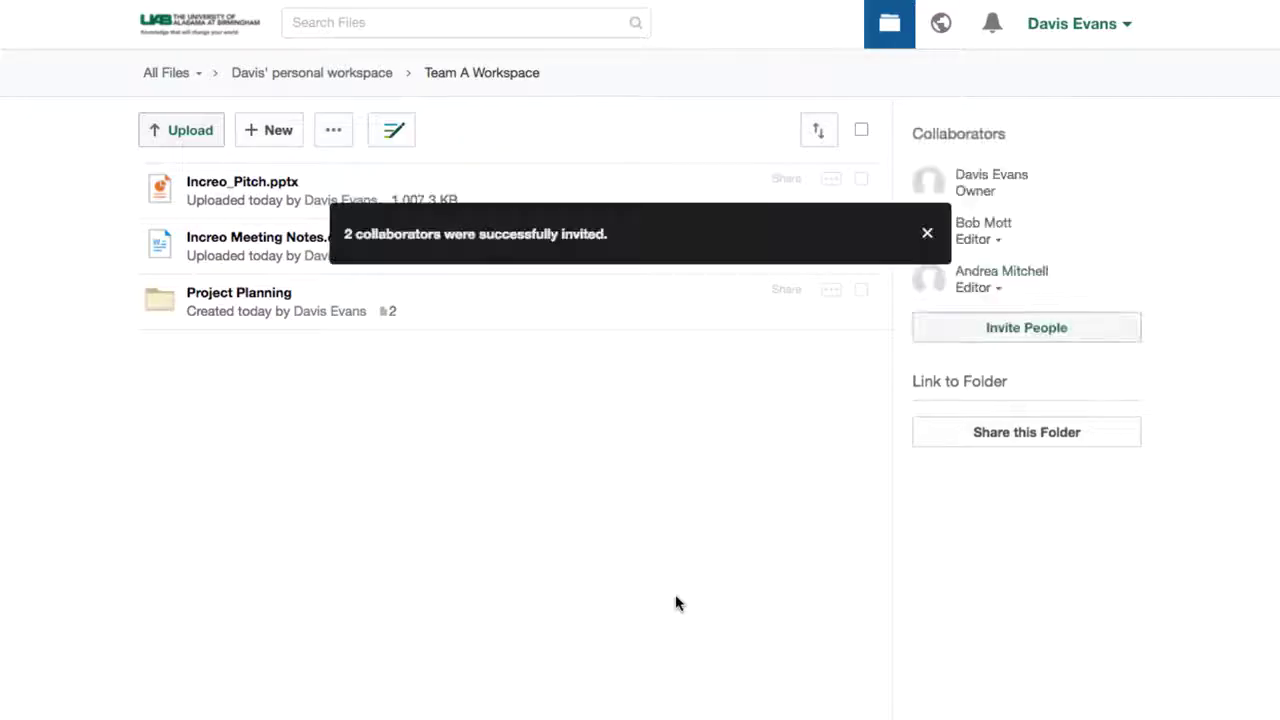
Invite a third person to Team A Workspace with Viewer permission.
{"action": "left_click", "coordinate": [1058, 330]}
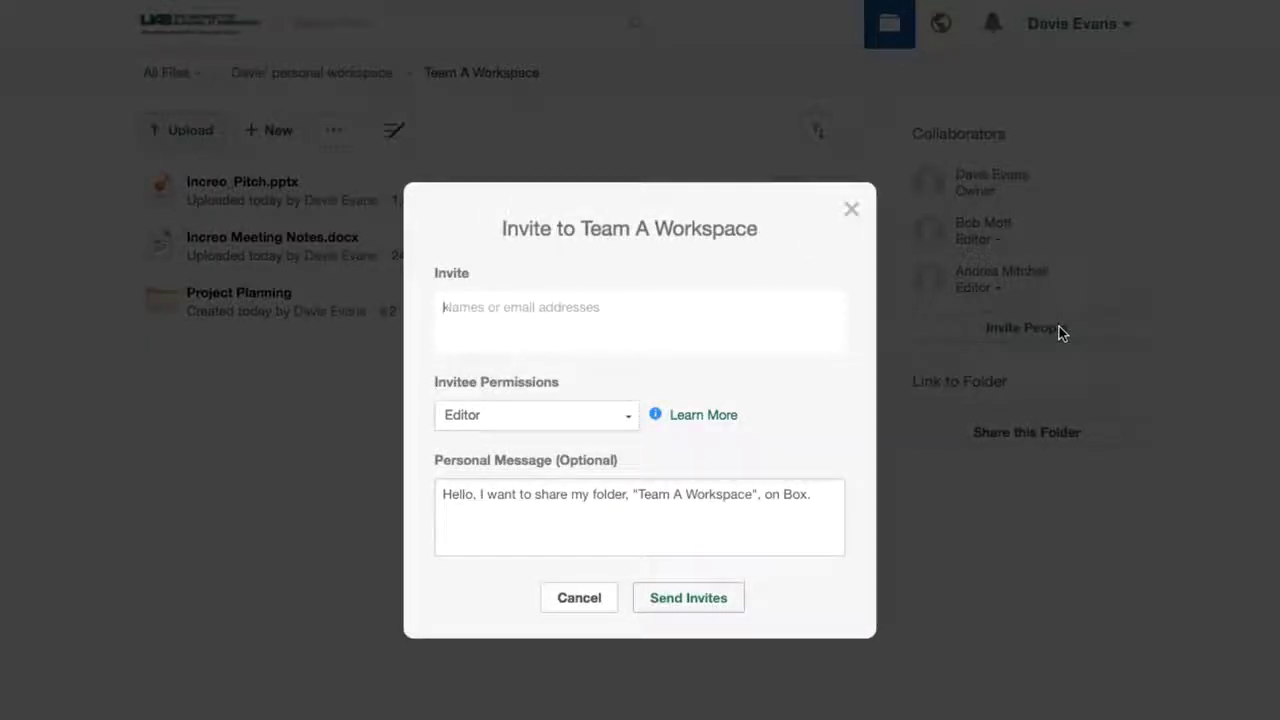
{"action": "type", "text": "kate"}
{"action": "left_click", "coordinate": [633, 378]}
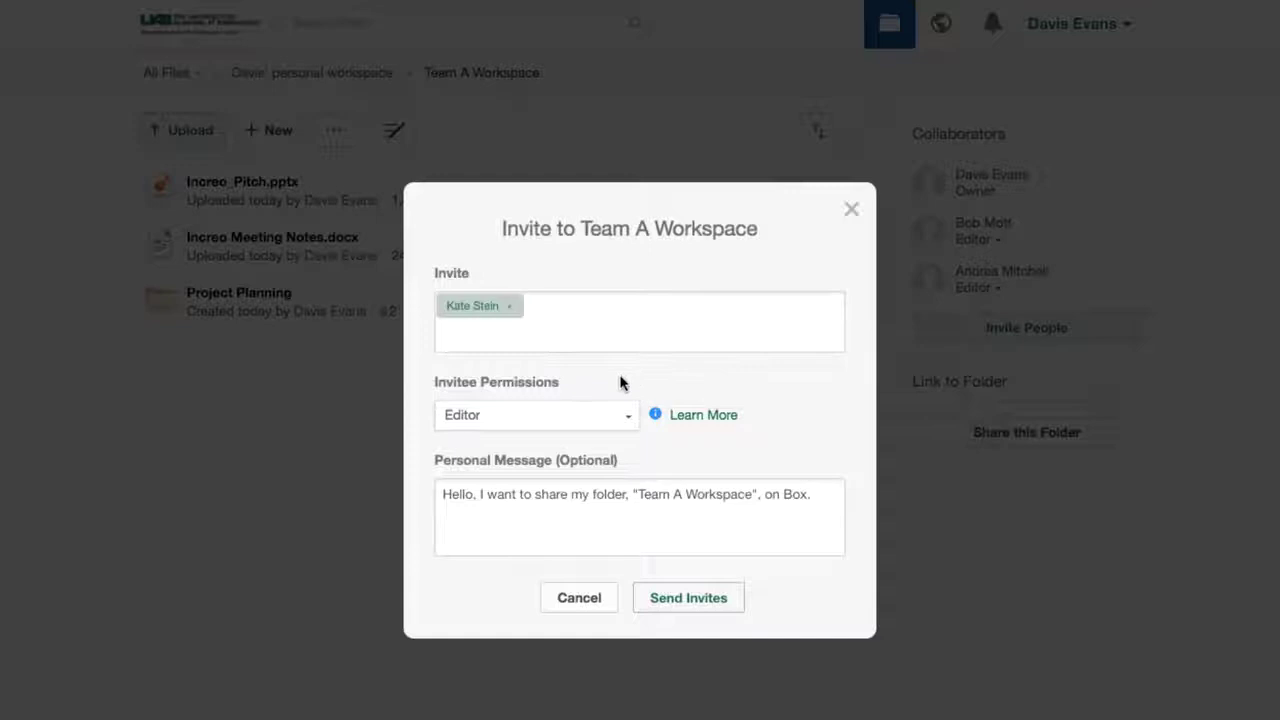
{"action": "left_click", "coordinate": [606, 416]}
{"action": "left_click", "coordinate": [598, 488]}
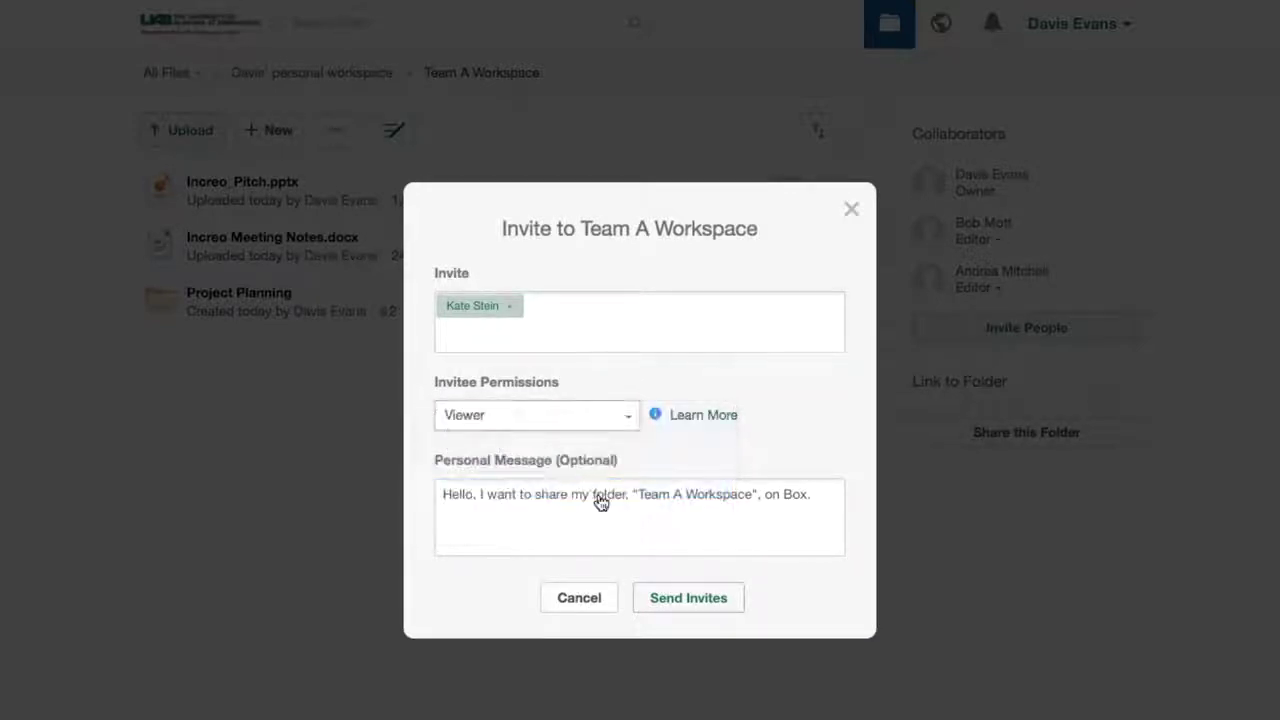
{"action": "left_click", "coordinate": [697, 603]}
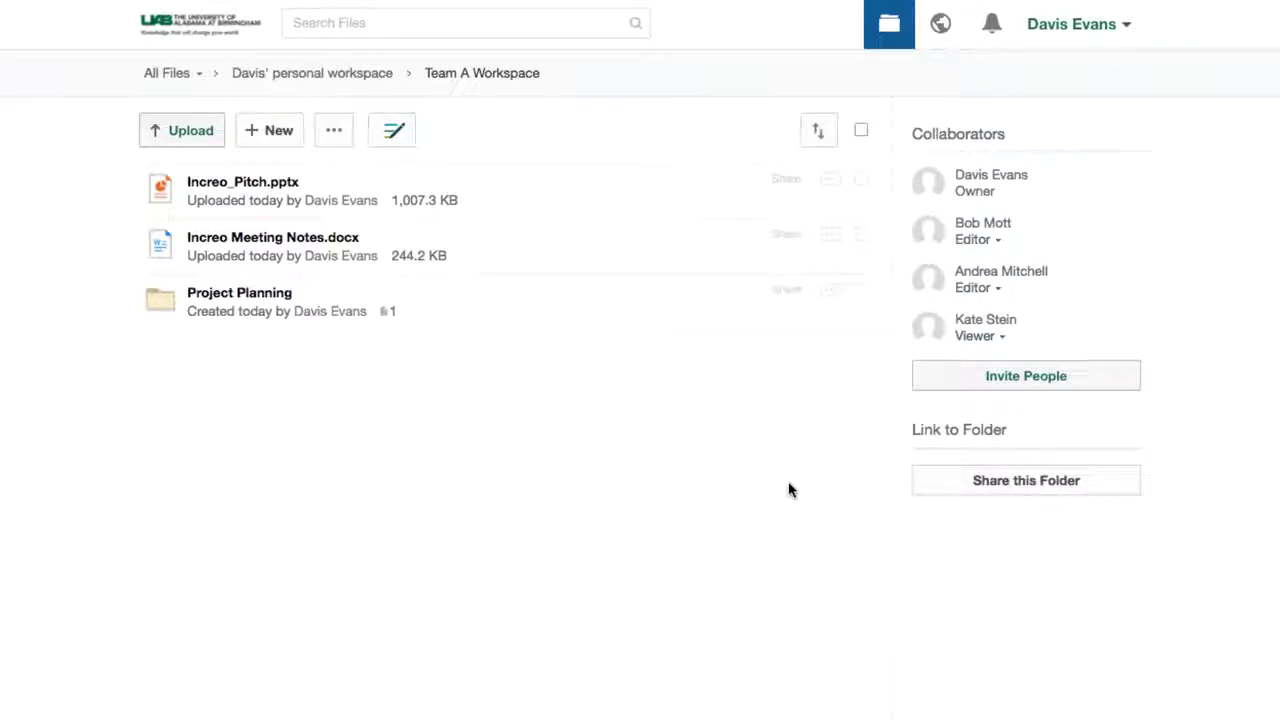
Set Increo Meeting Notes.docx's shared link access to People with the link, then open its settings.
{"action": "left_click", "coordinate": [784, 238]}
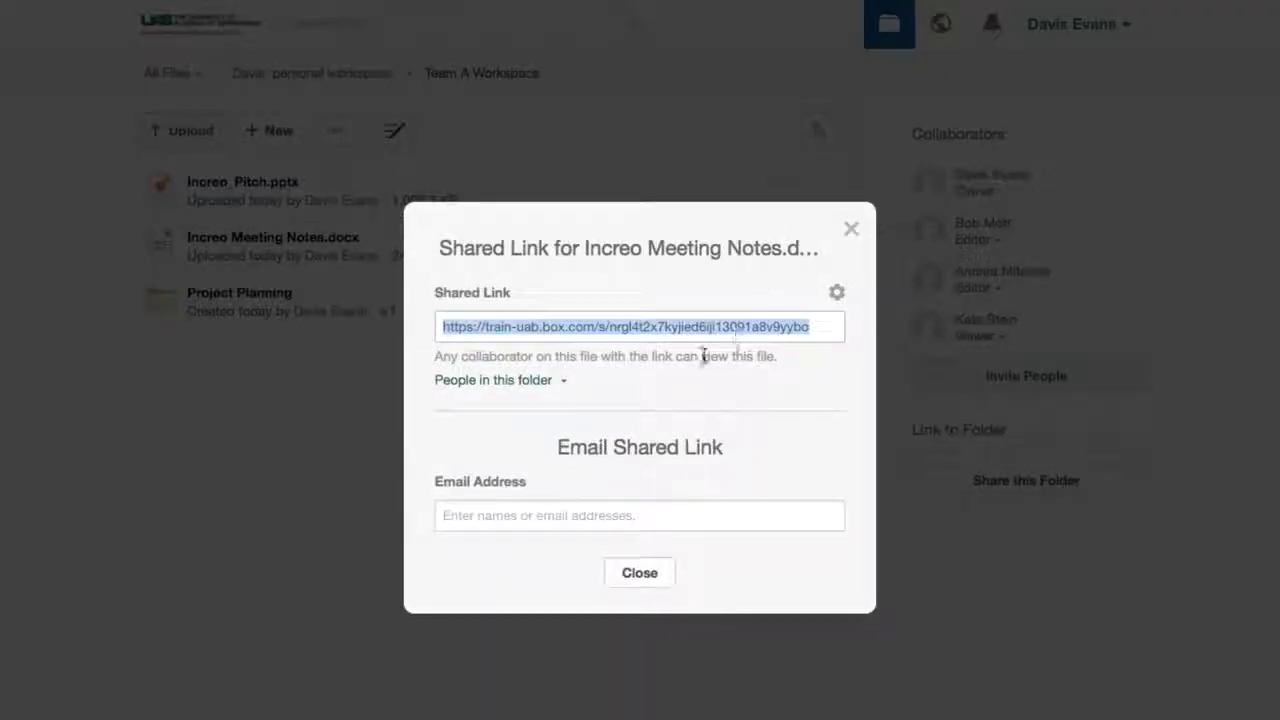
{"action": "left_click", "coordinate": [556, 391]}
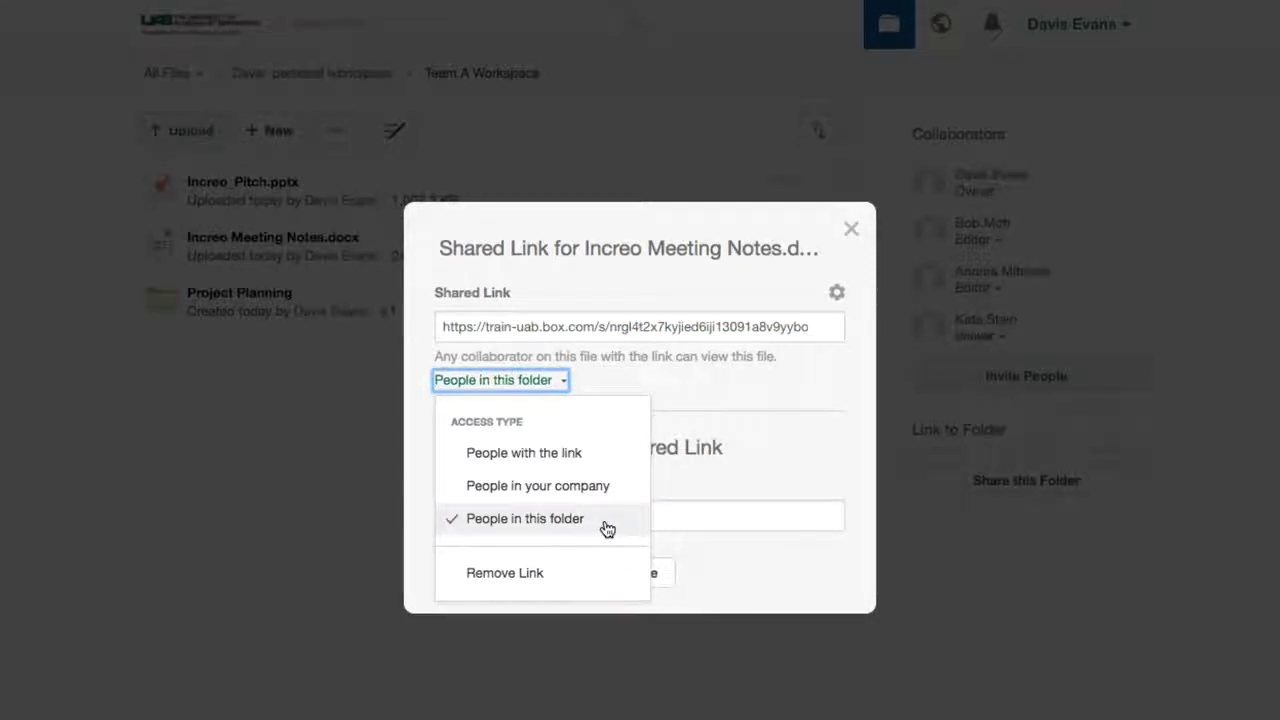
{"action": "left_click", "coordinate": [620, 455]}
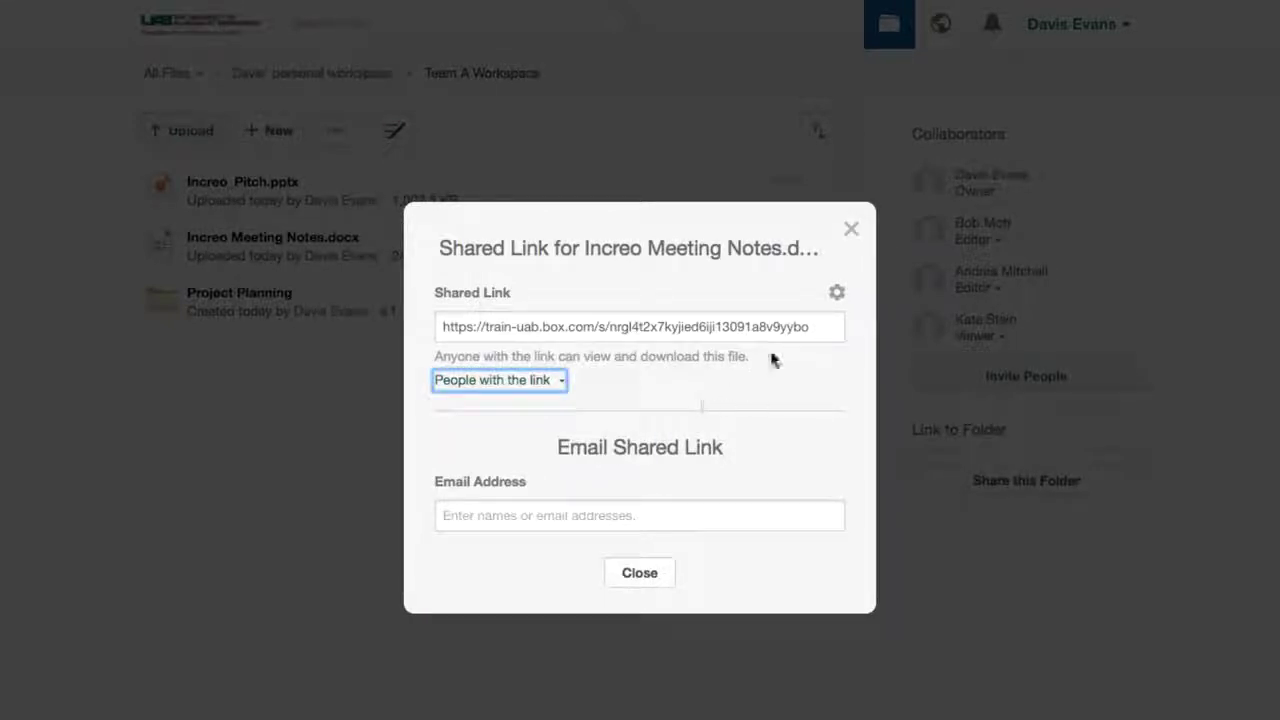
{"action": "left_click", "coordinate": [837, 294]}
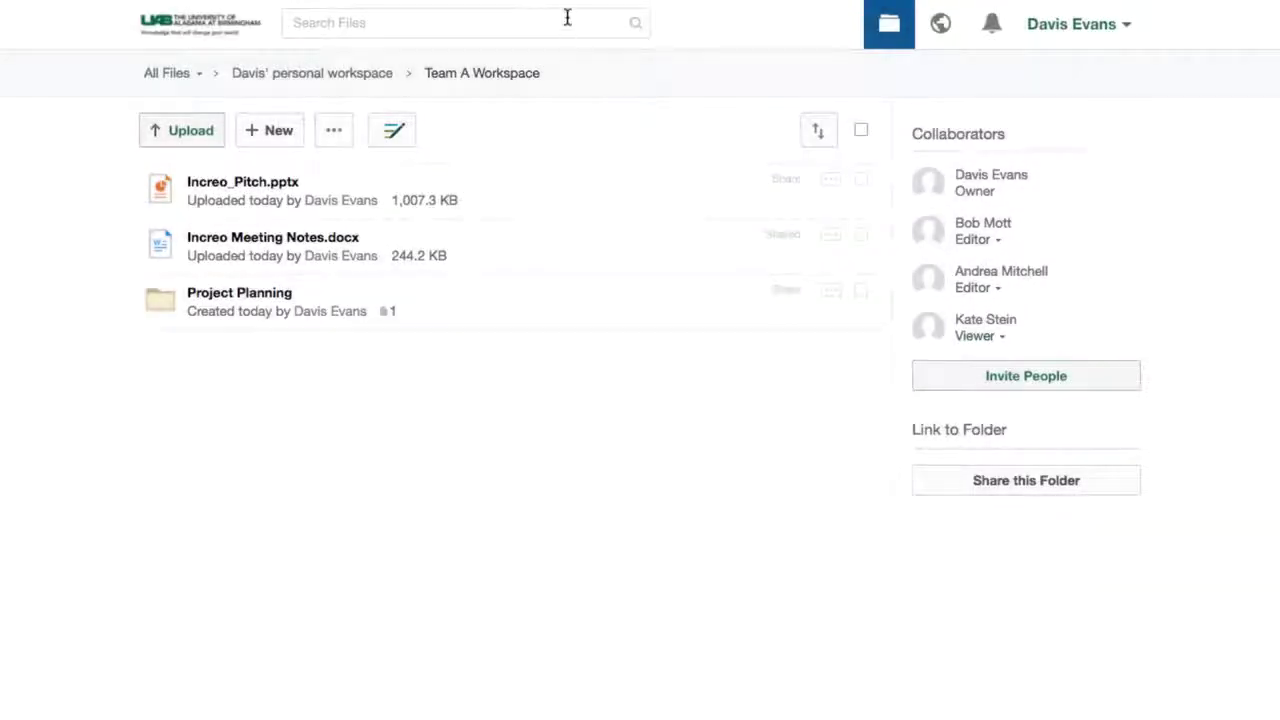
Search 'user', favorite UAB Box Service FAQ.docx, and return to All Files.
{"action": "type", "text": "user"}
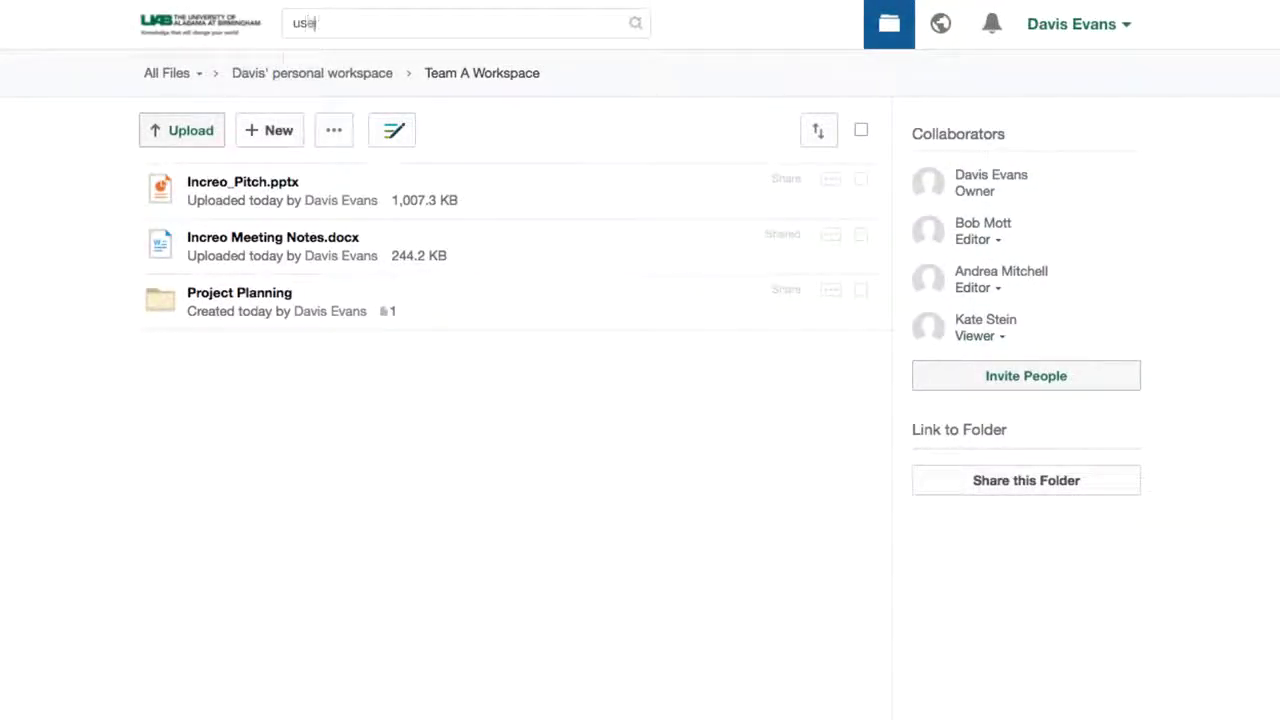
{"action": "left_click", "coordinate": [553, 187]}
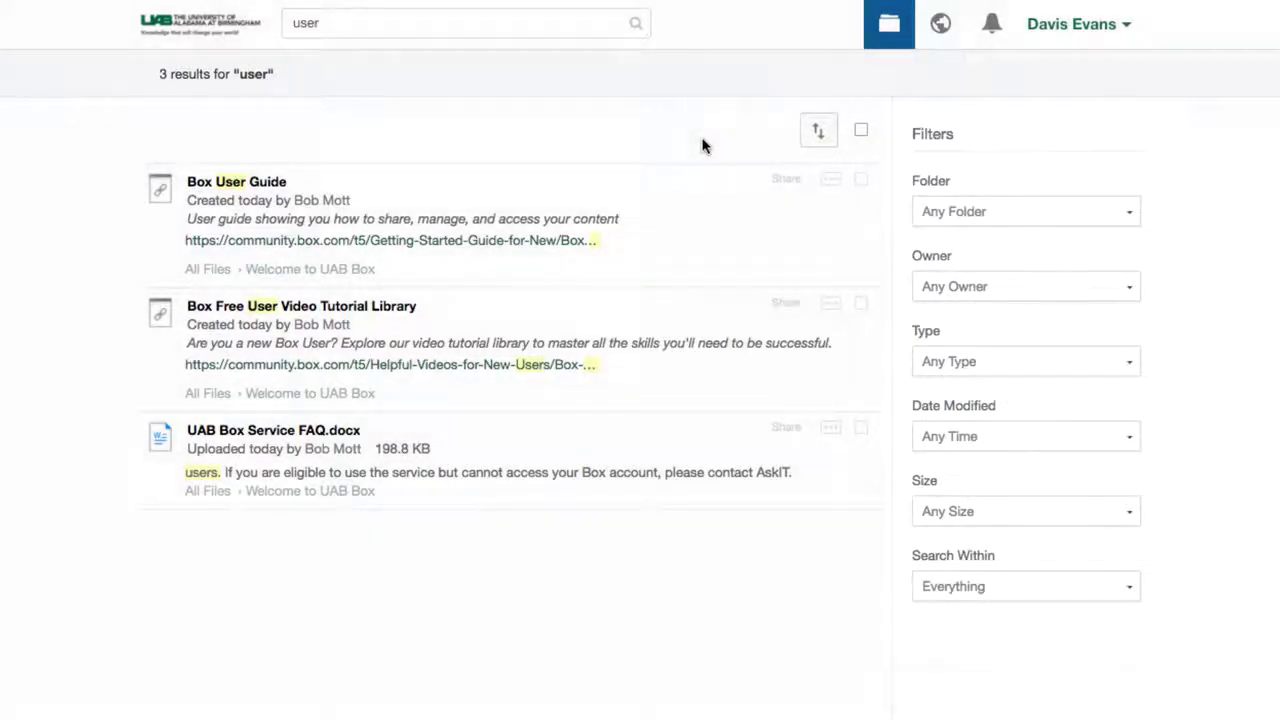
{"action": "left_click", "coordinate": [832, 428]}
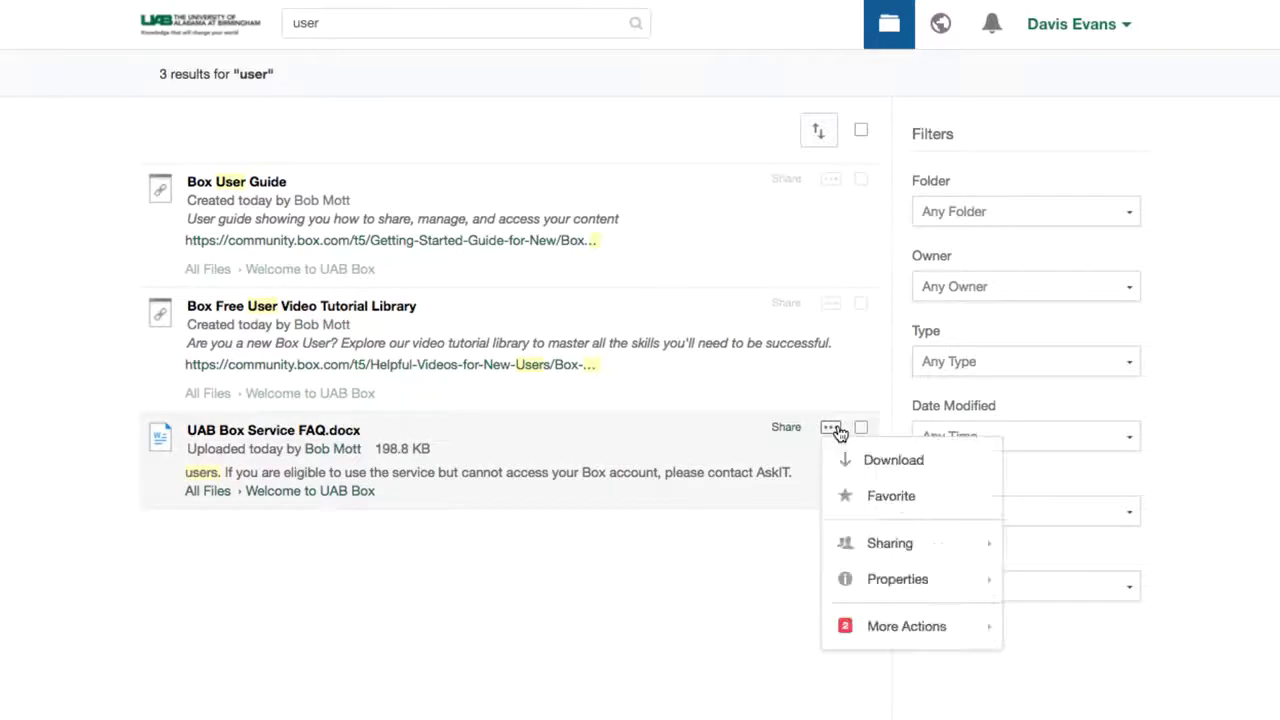
{"action": "left_click", "coordinate": [858, 504]}
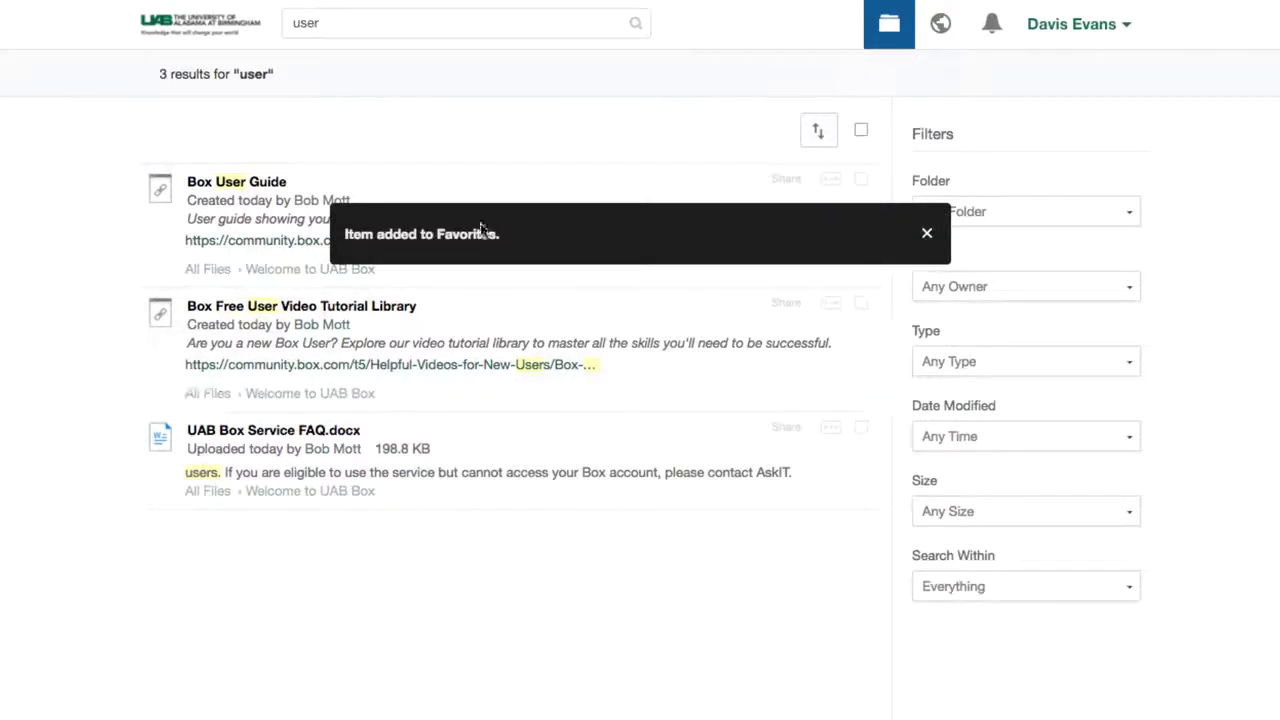
{"action": "left_click", "coordinate": [210, 27]}
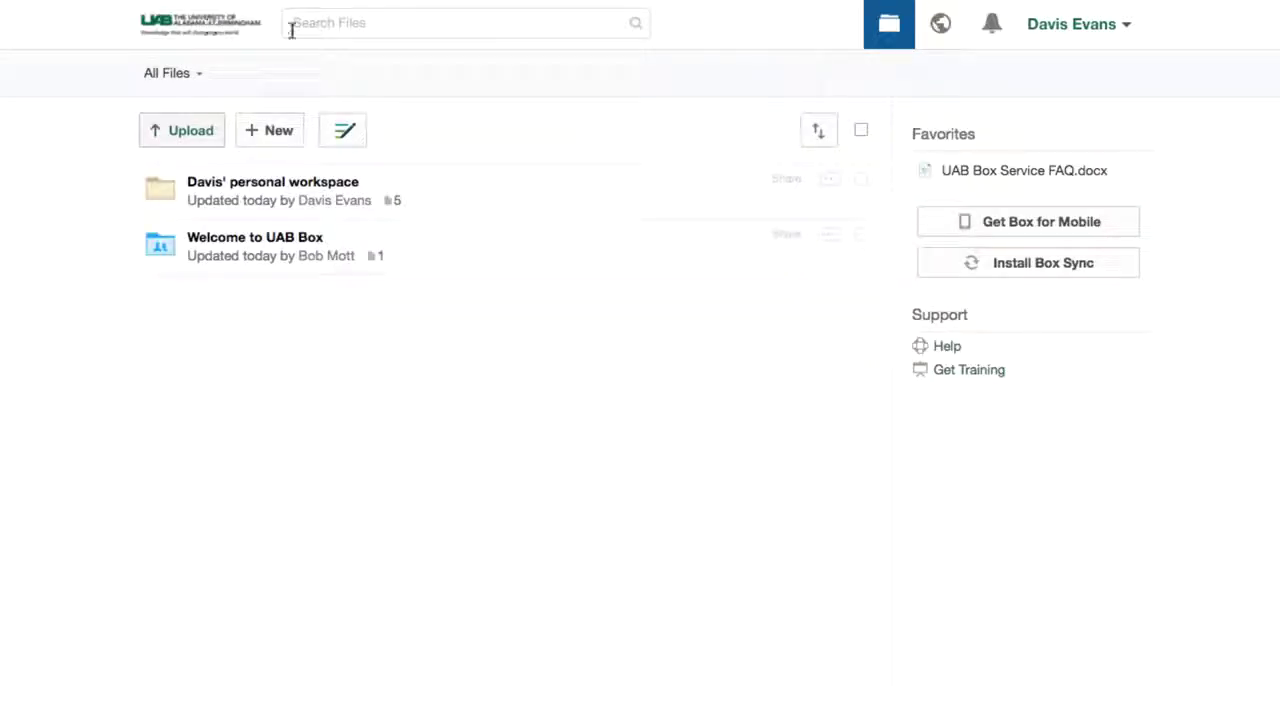
Return to Team A Workspace showing its three items and four collaborators.
{"action": "mouse_move", "coordinate": [1080, 177]}
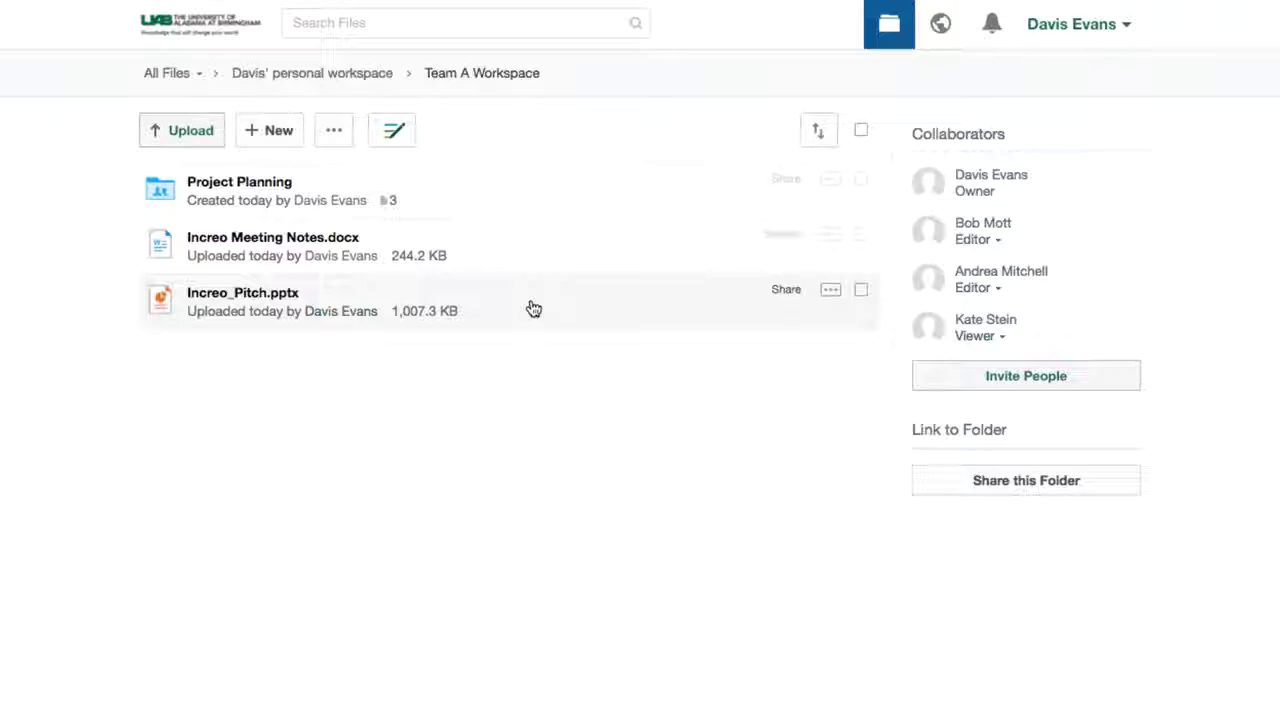
Open Increo_Pitch.pptx locked in PowerPoint, add 'December 2016' below corporate pitch, and save.
{"action": "left_click", "coordinate": [534, 309]}
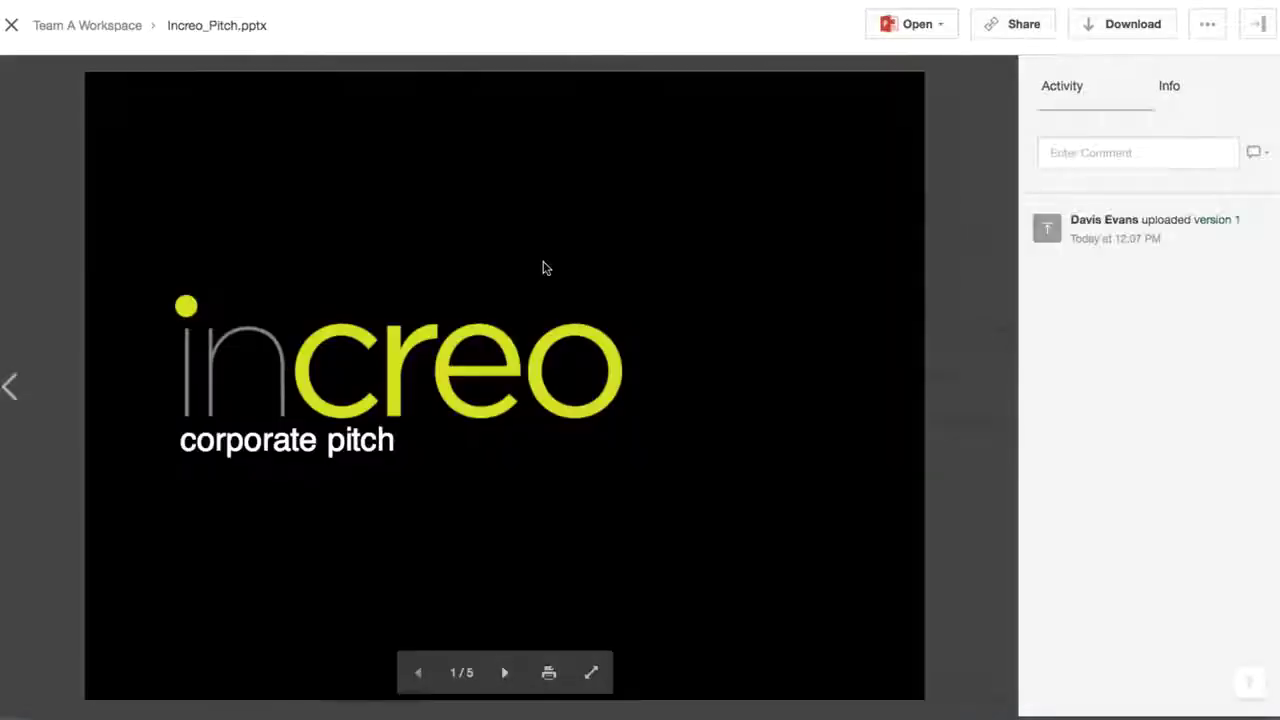
{"action": "left_click", "coordinate": [926, 34]}
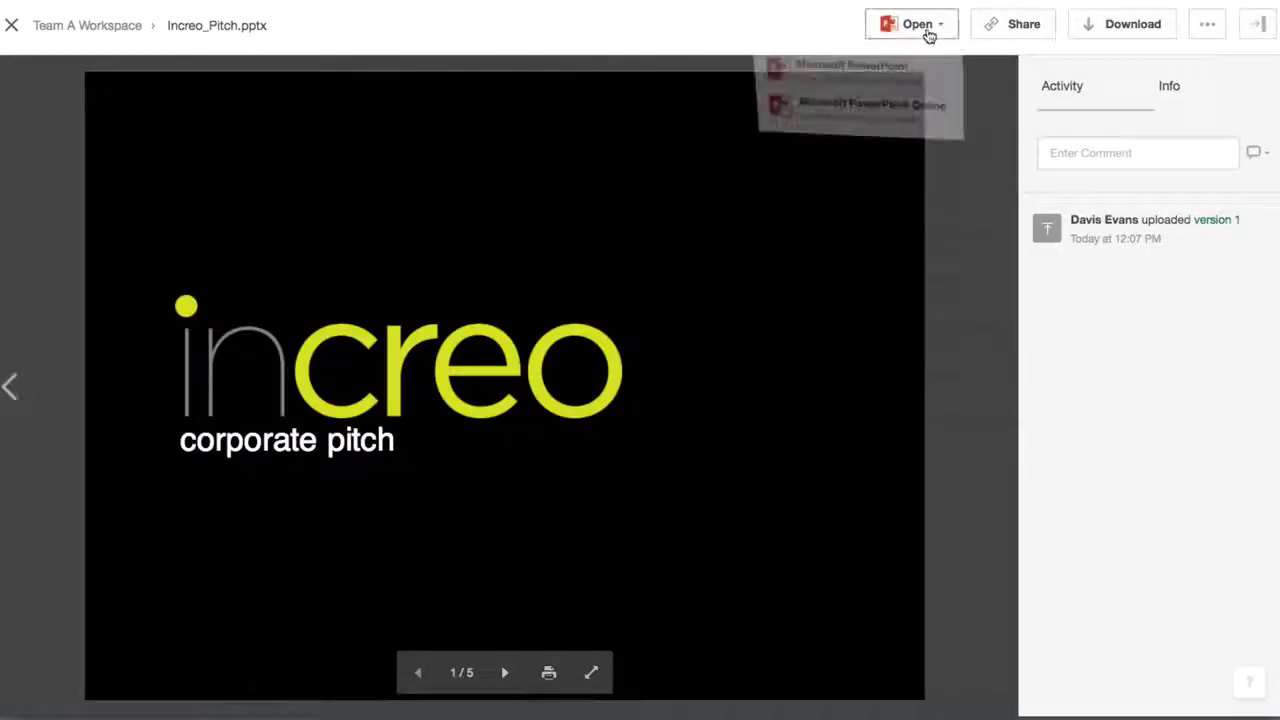
{"action": "left_click", "coordinate": [928, 76]}
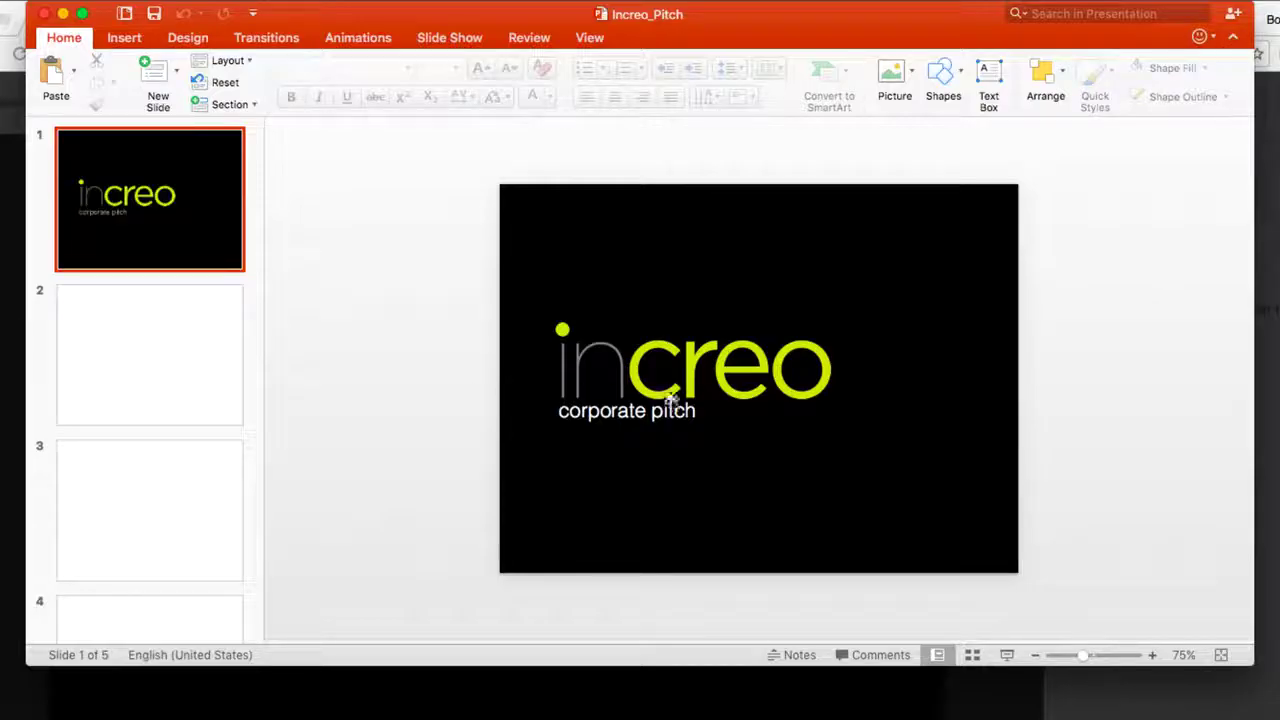
{"action": "left_click", "coordinate": [749, 409]}
{"action": "key", "text": "Return"}
{"action": "key", "text": "Return"}
{"action": "type", "text": "D"}
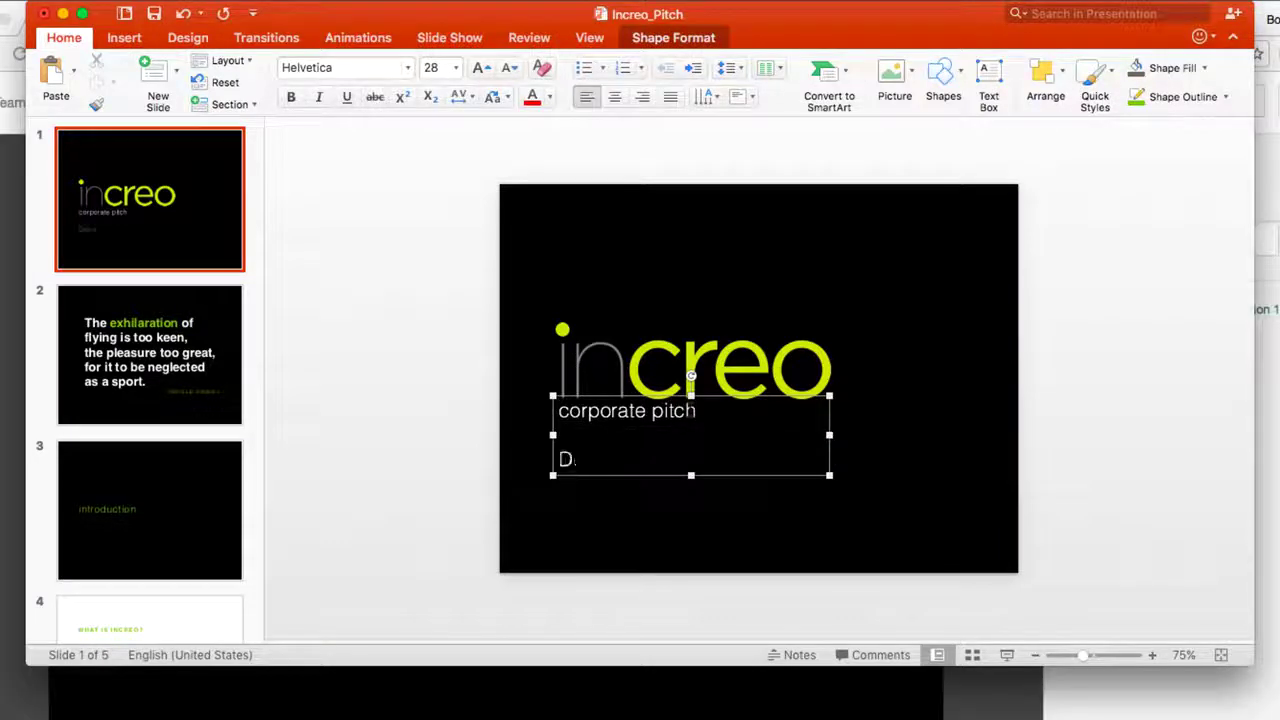
{"action": "type", "text": "ecember 2016"}
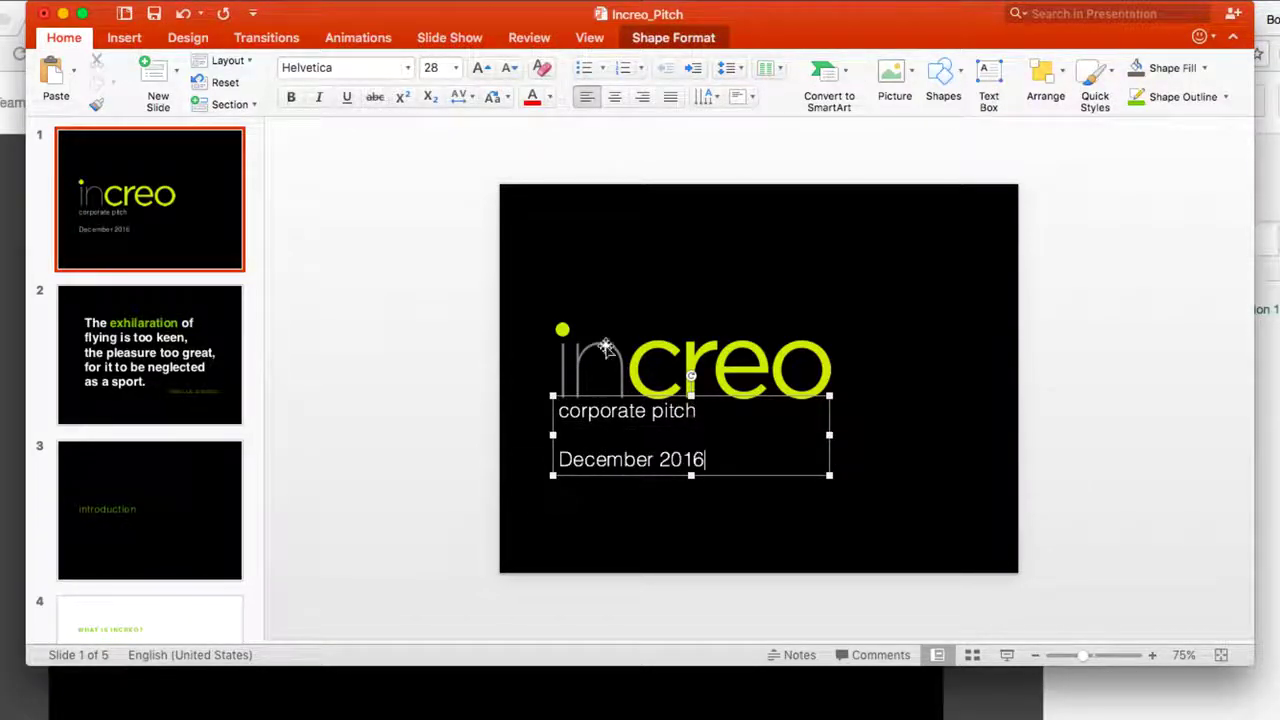
{"action": "left_click", "coordinate": [154, 13]}
Close PowerPoint, reload the preview to version 2, and unlock Increo_Pitch.pptx.
{"action": "left_click", "coordinate": [43, 13]}
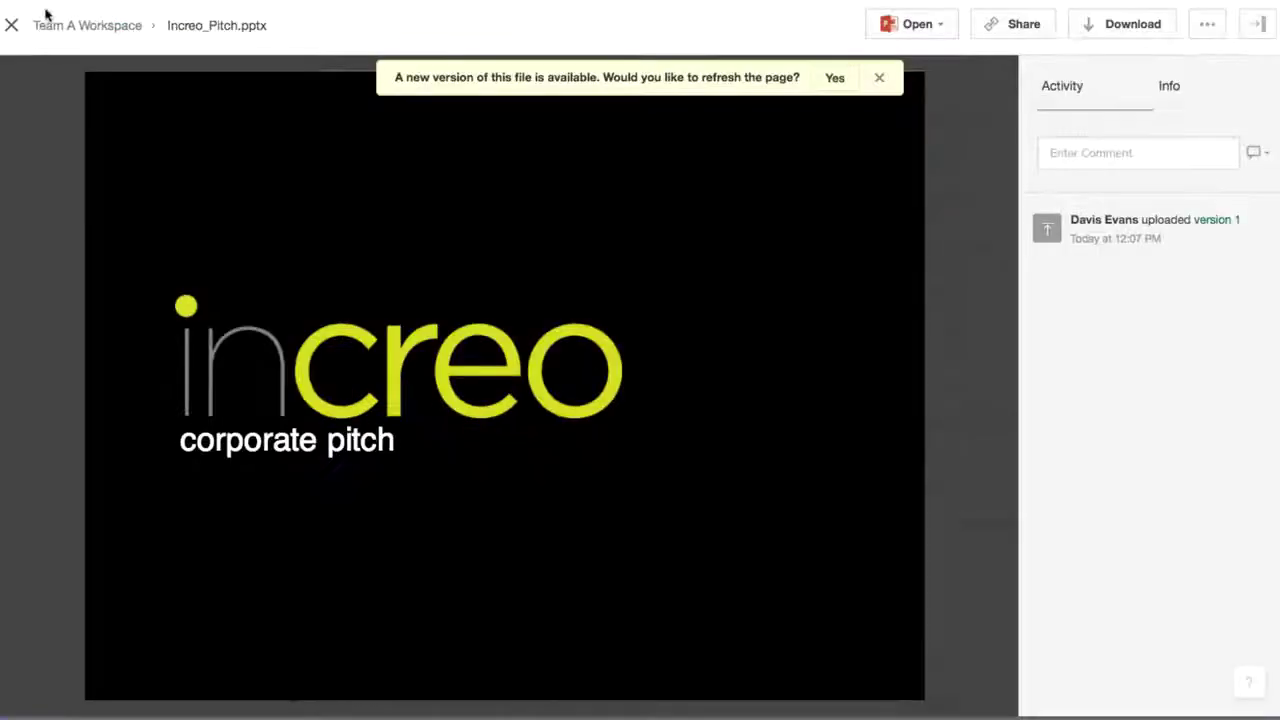
{"action": "left_click", "coordinate": [843, 82]}
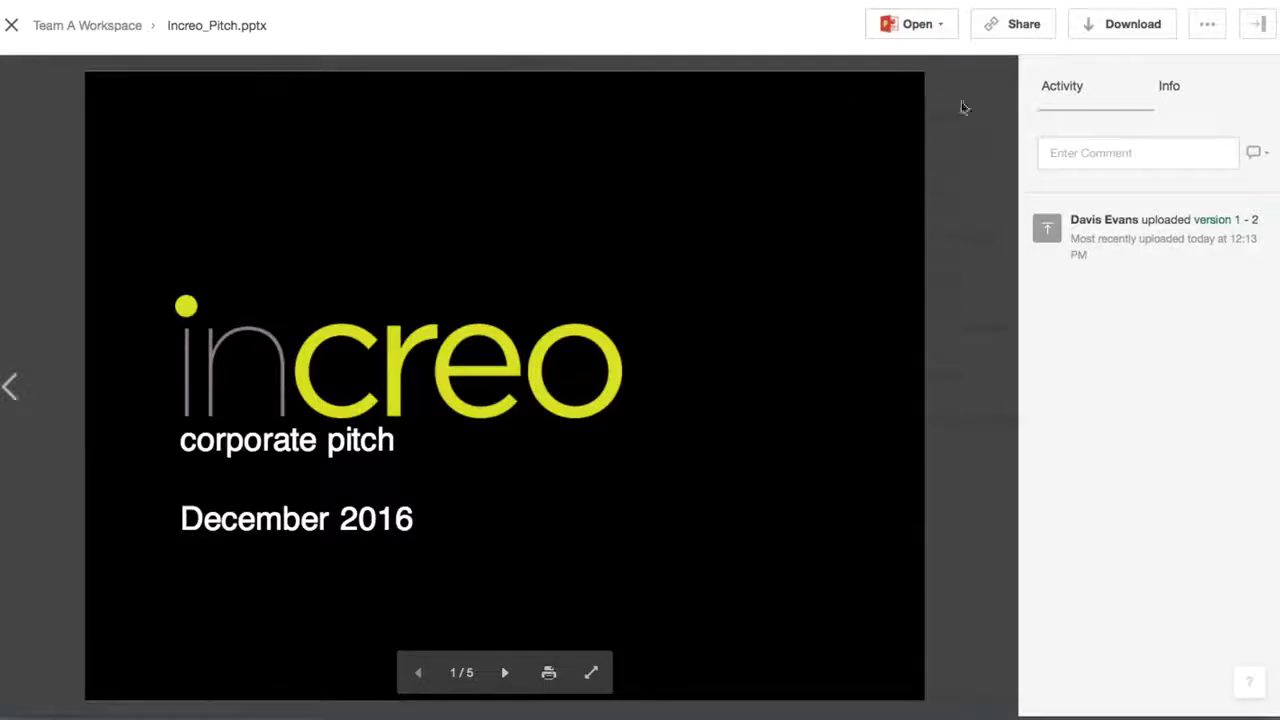
{"action": "left_click", "coordinate": [1204, 30]}
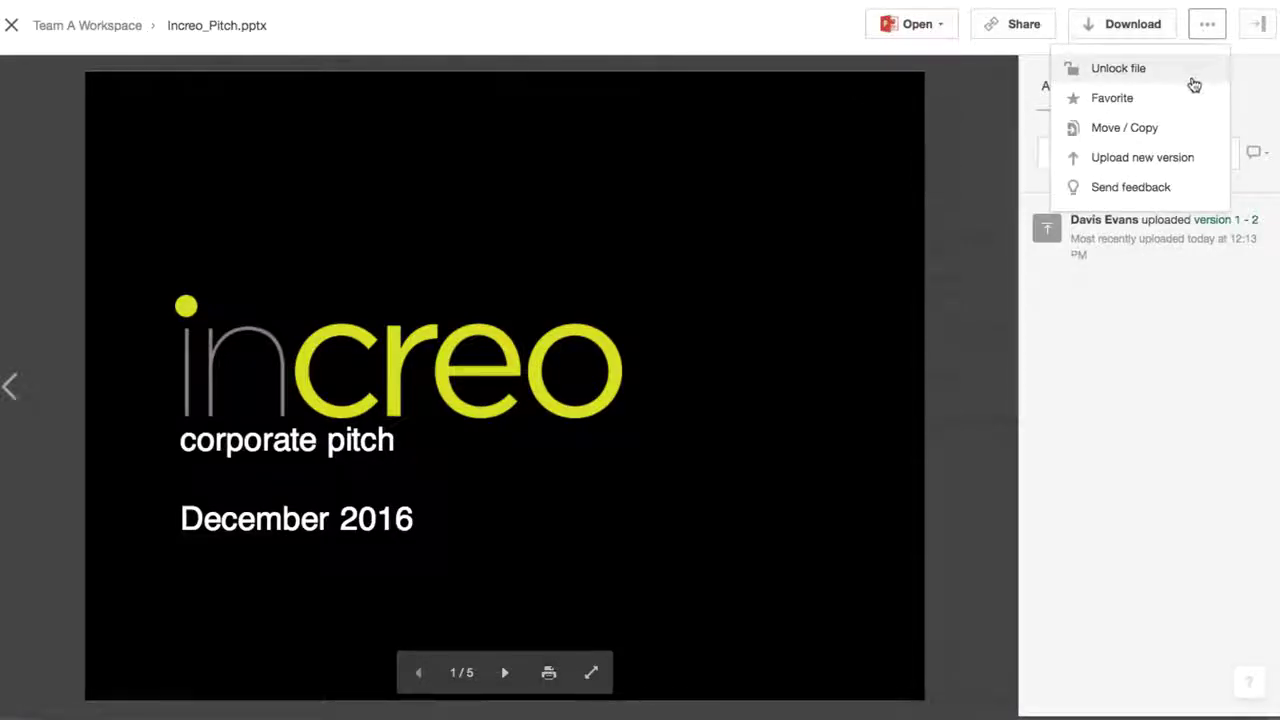
{"action": "left_click", "coordinate": [1118, 68]}
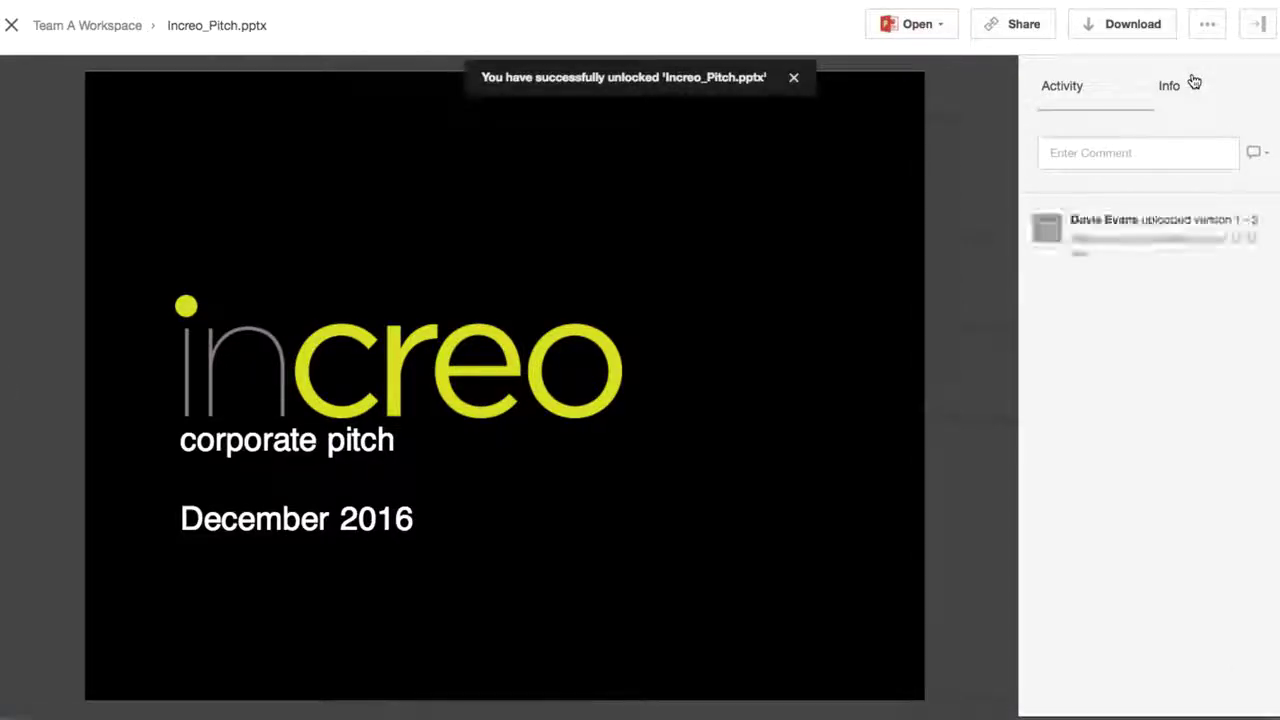